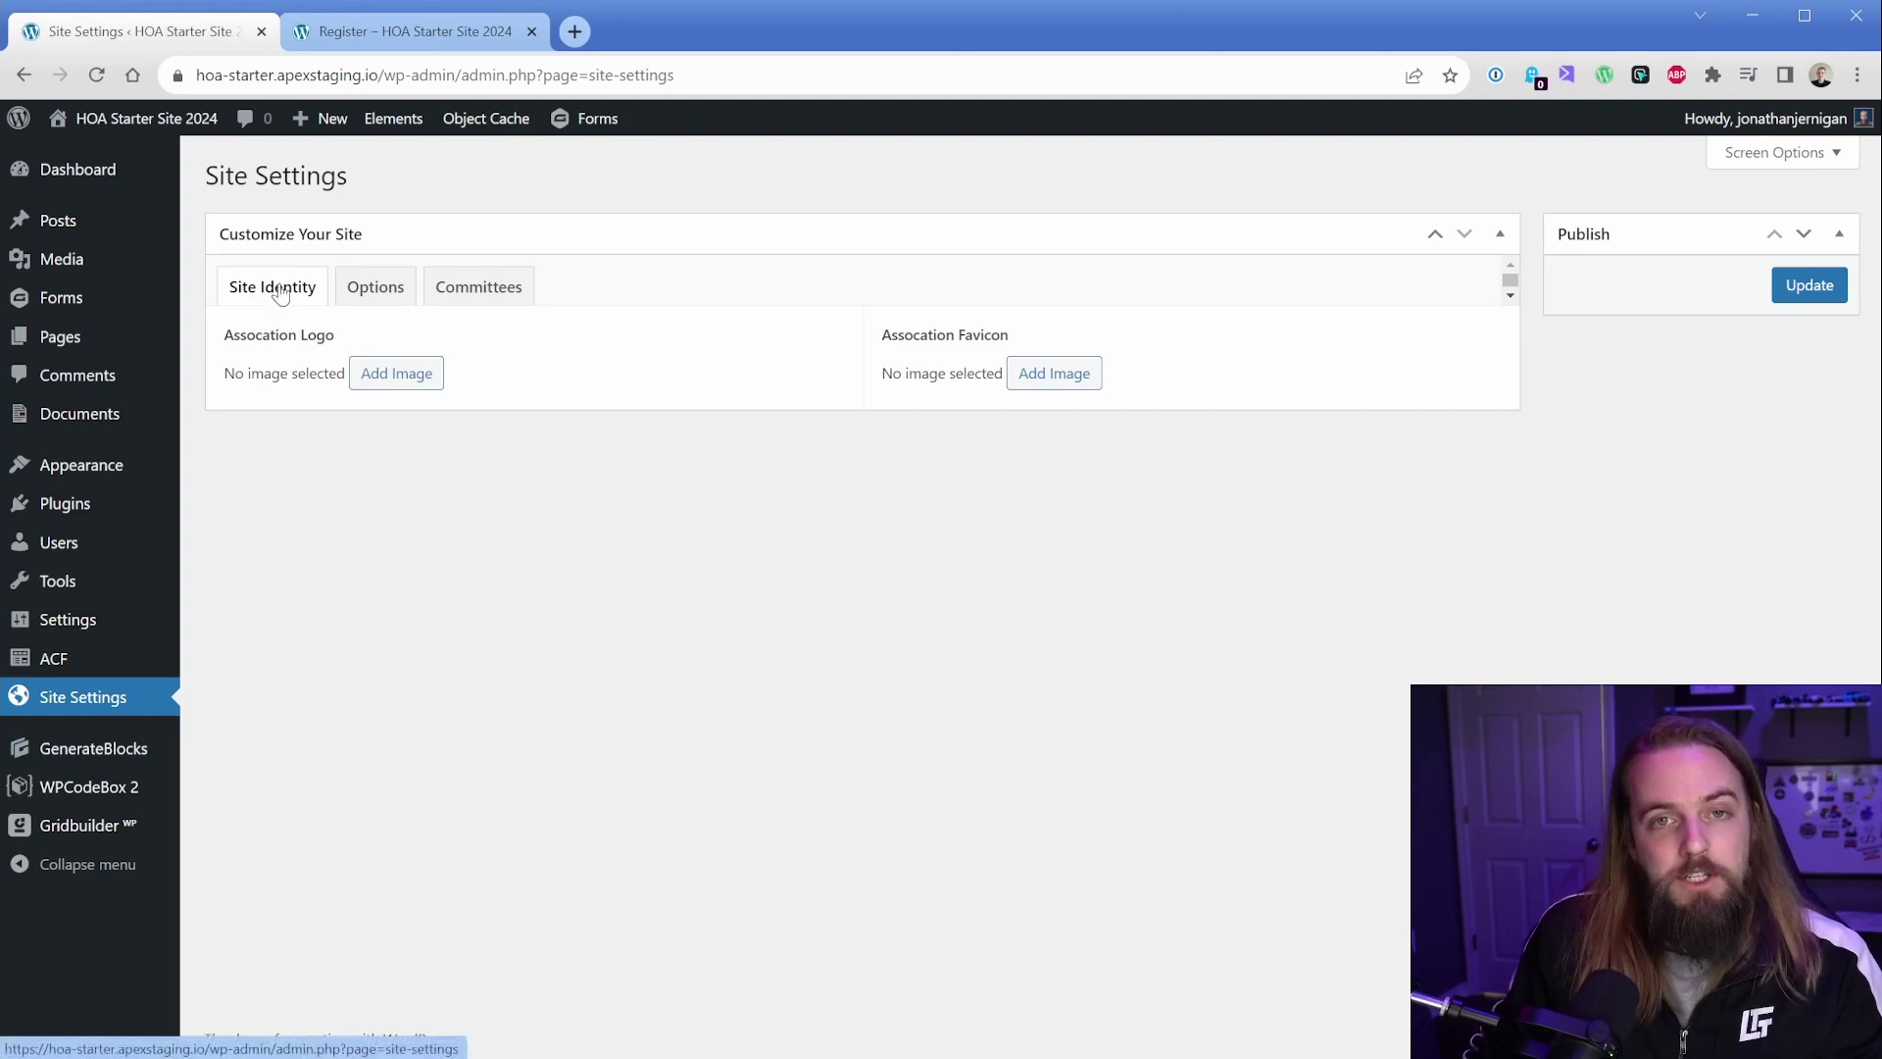
Step: Scroll through the live Register page's form, then open the page in the block editor
key(ctrl+Tab)
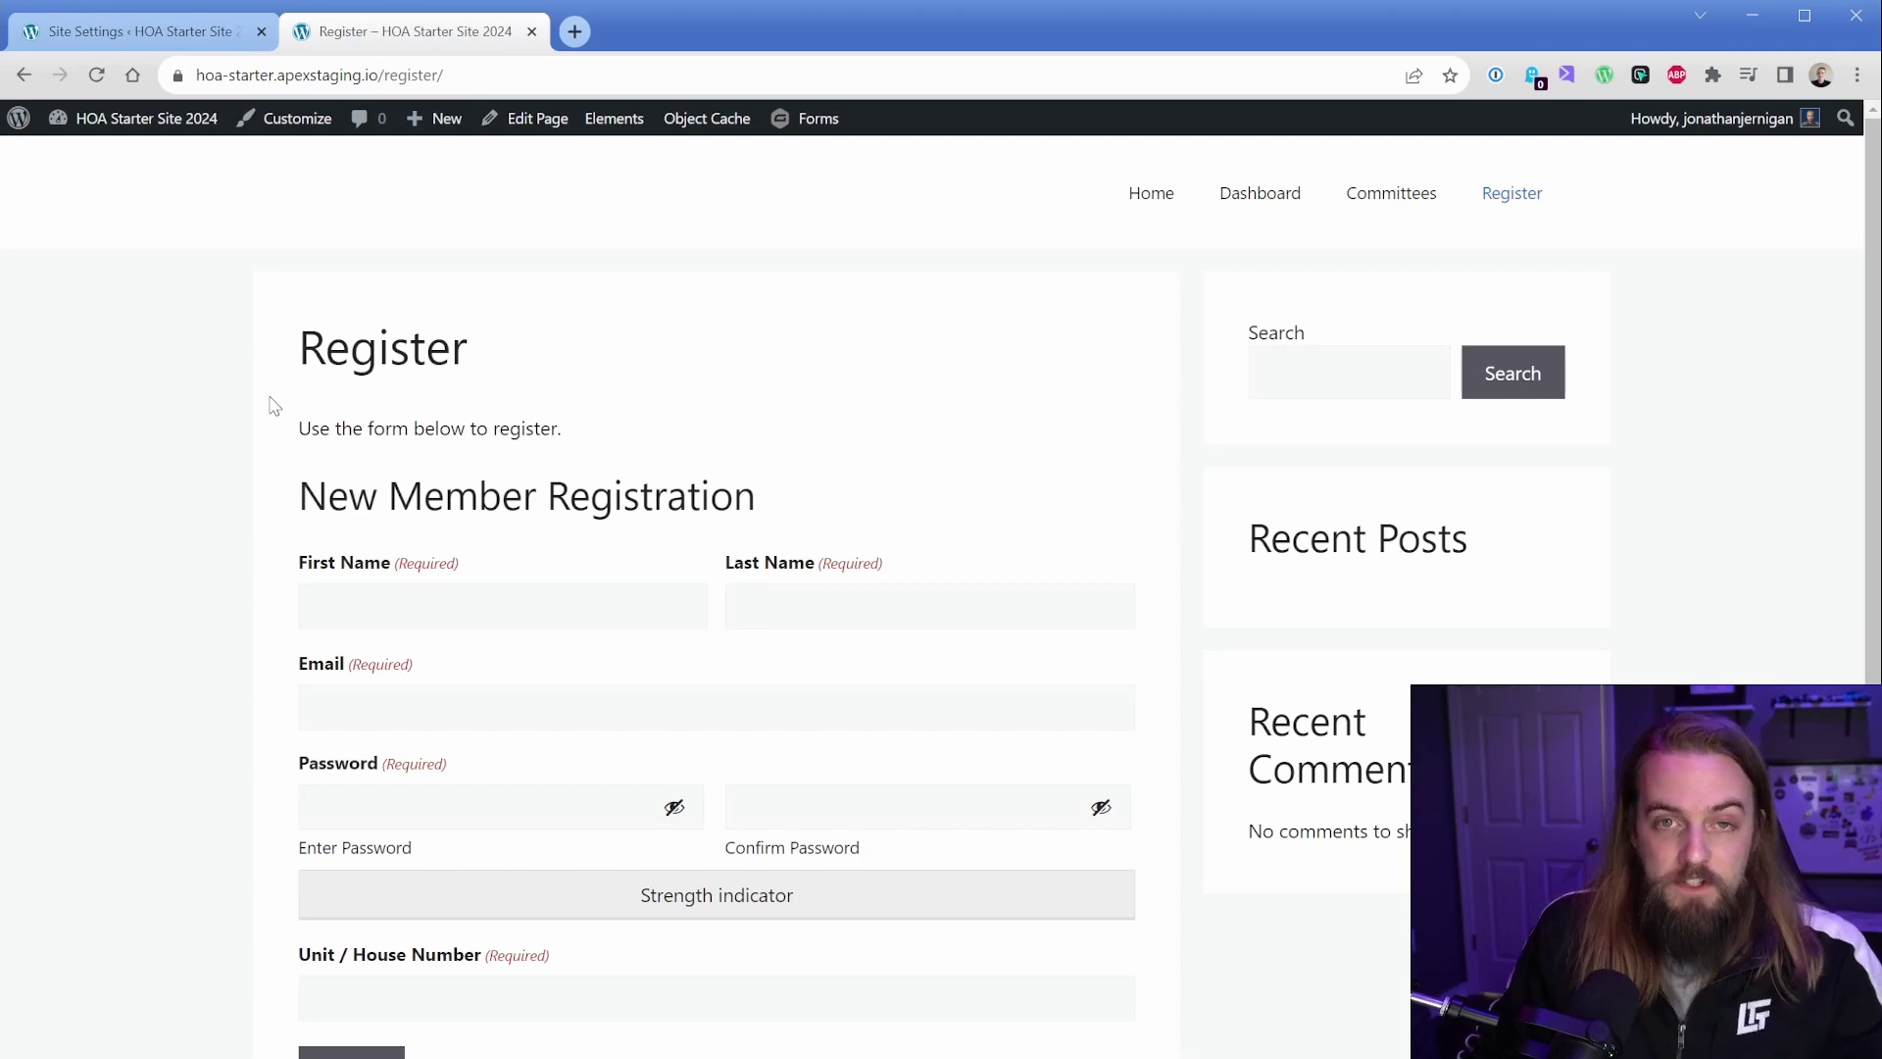
scroll(274, 406, down, 2)
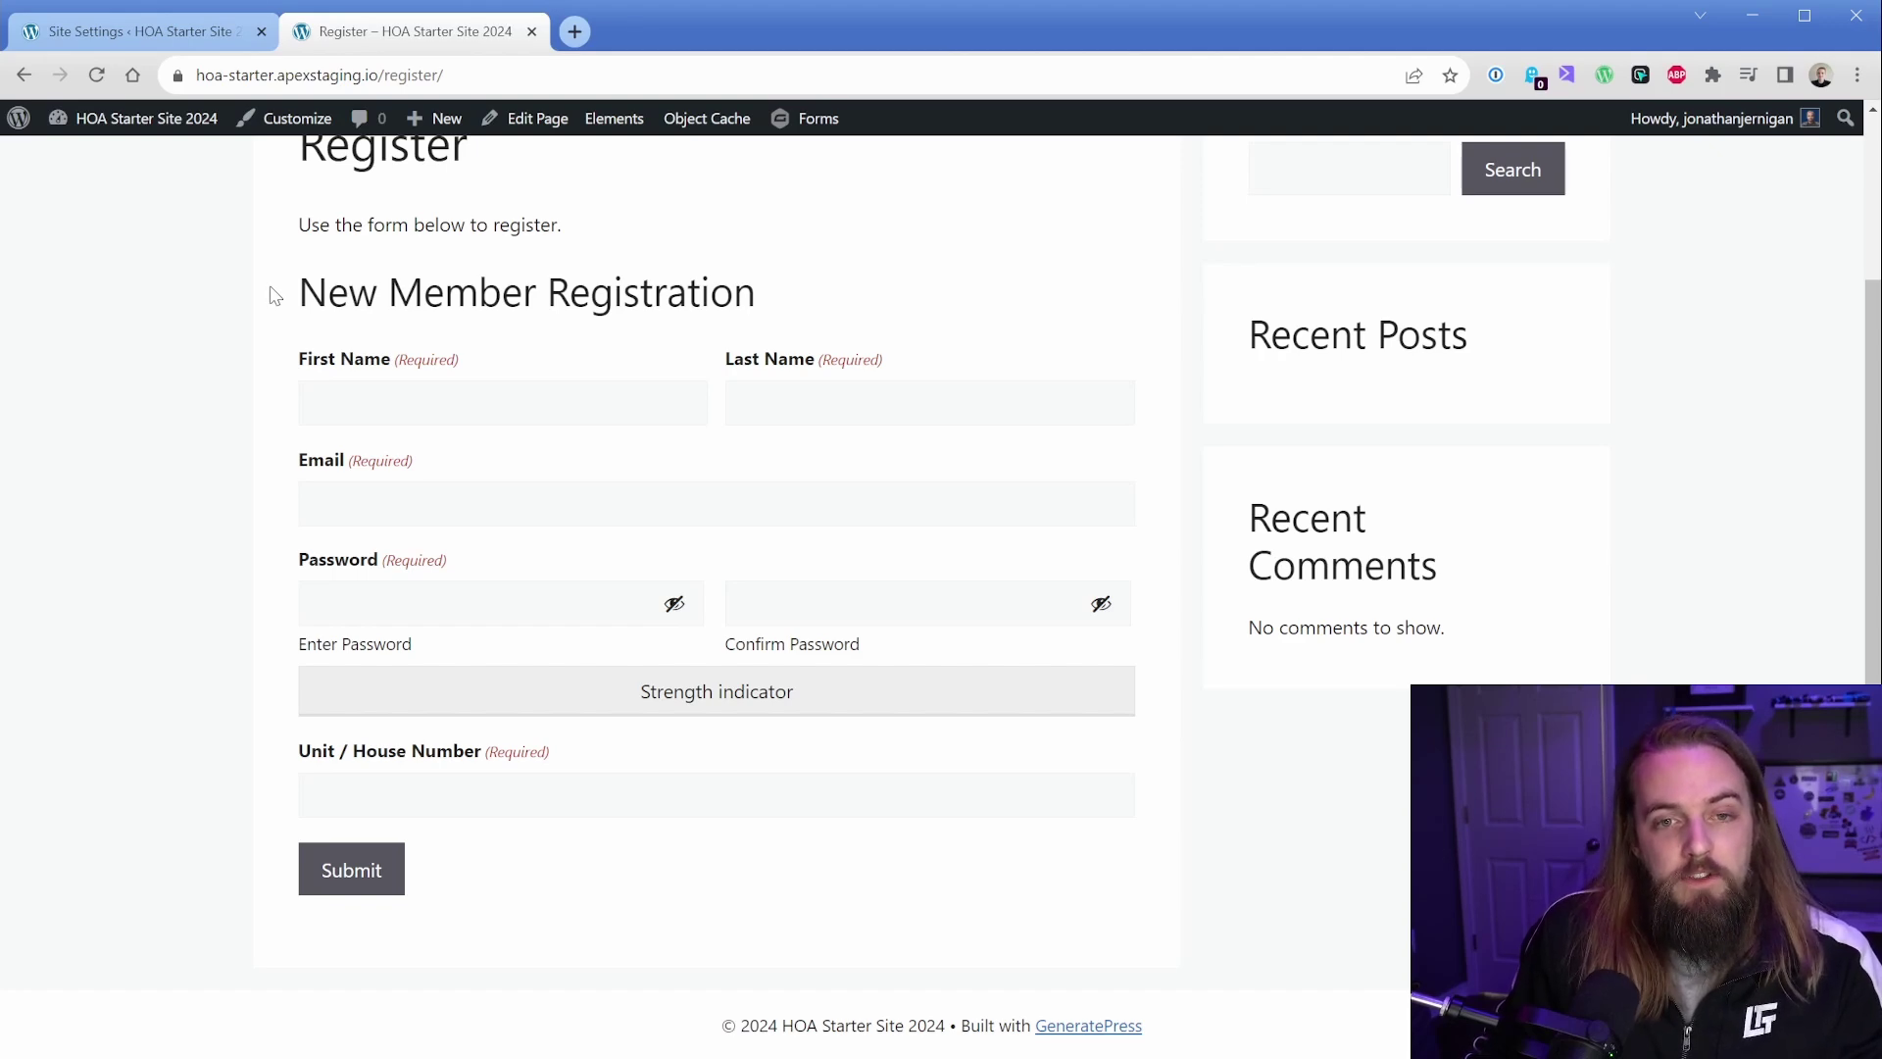
click(534, 118)
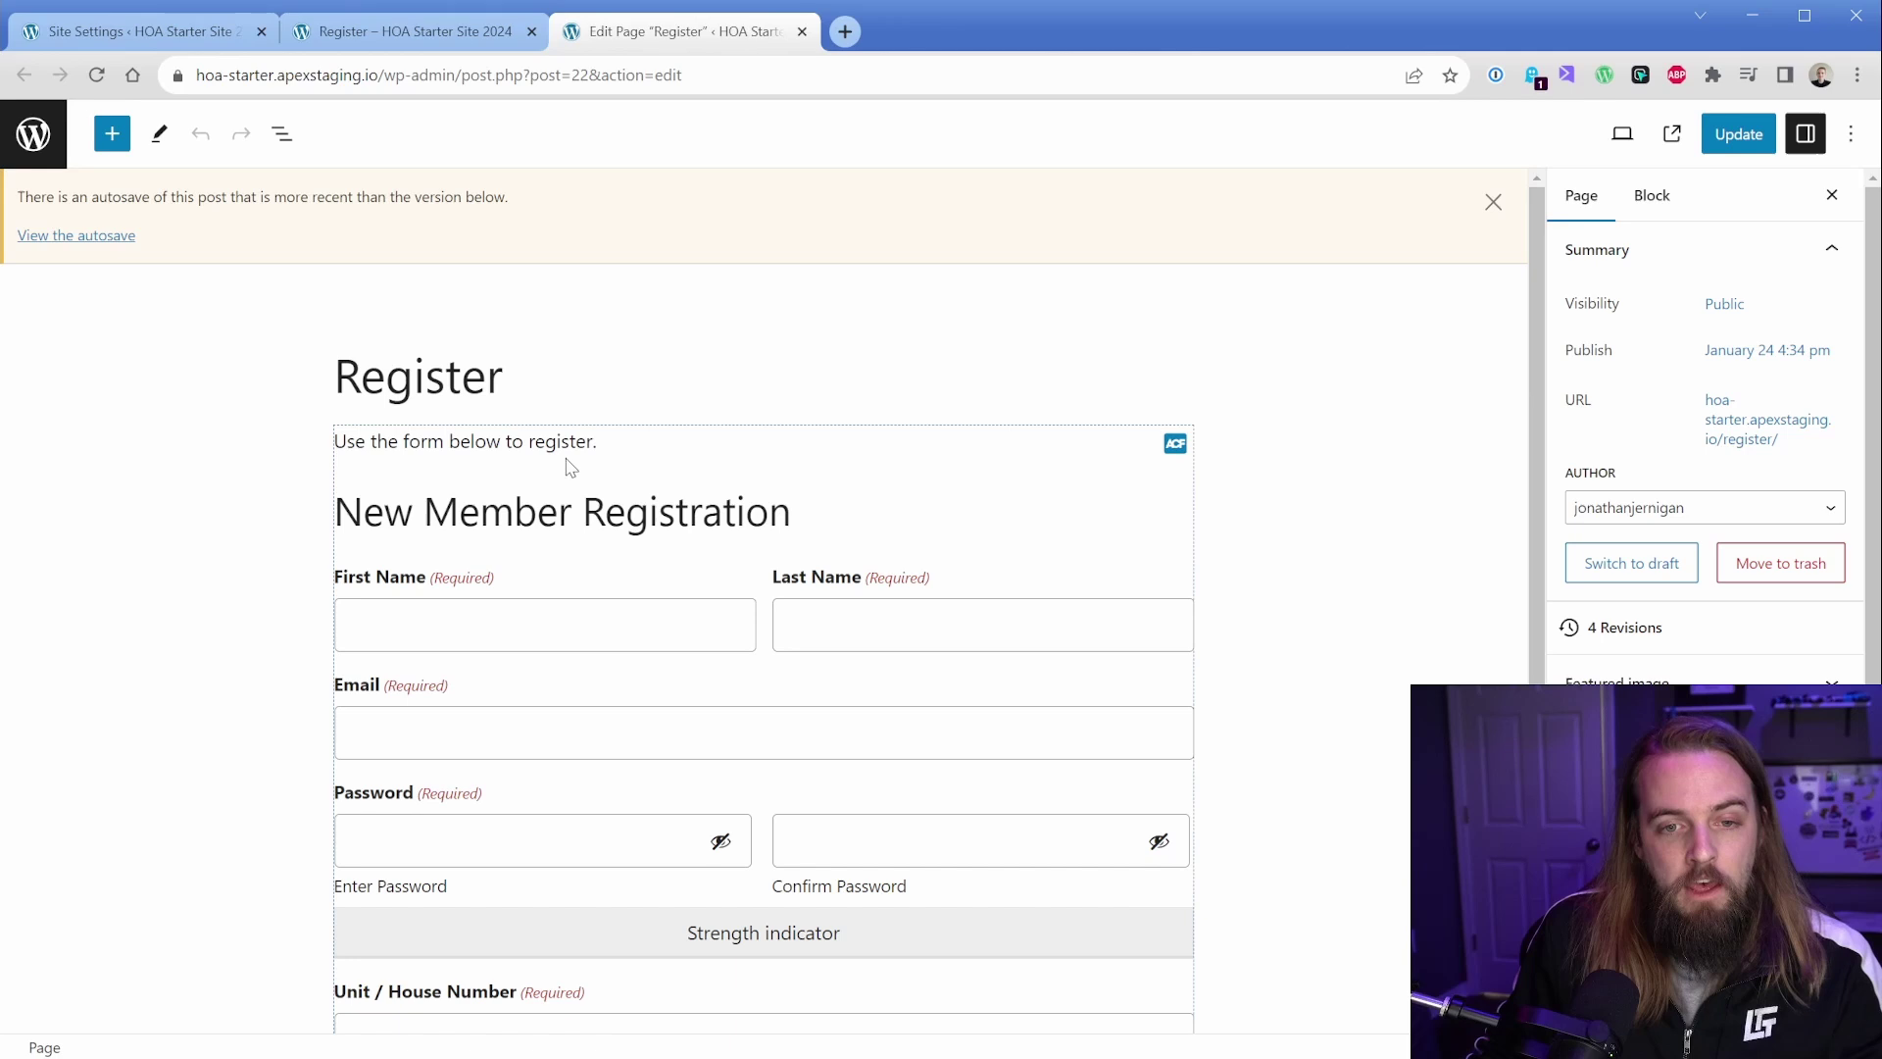
Step: Save Allow Signups as No in Site Settings' Options and reload the Register page
click(203, 35)
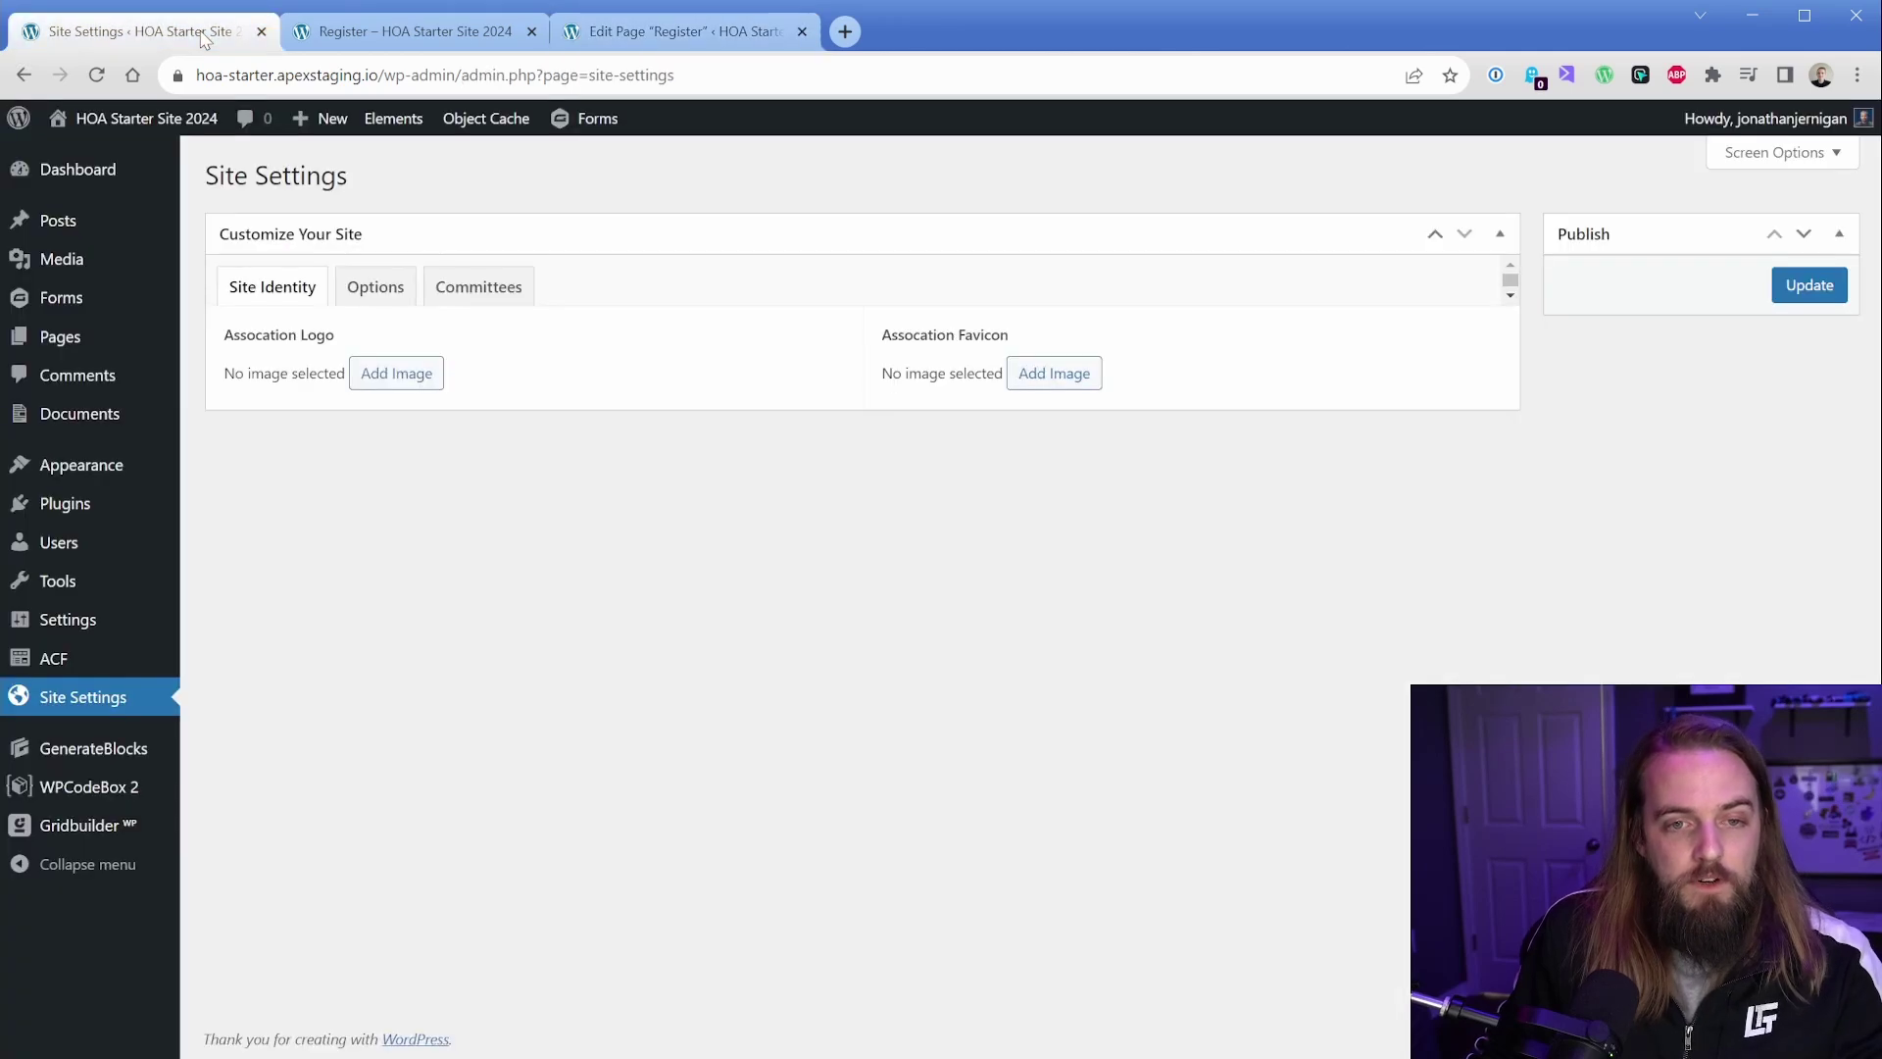
click(372, 294)
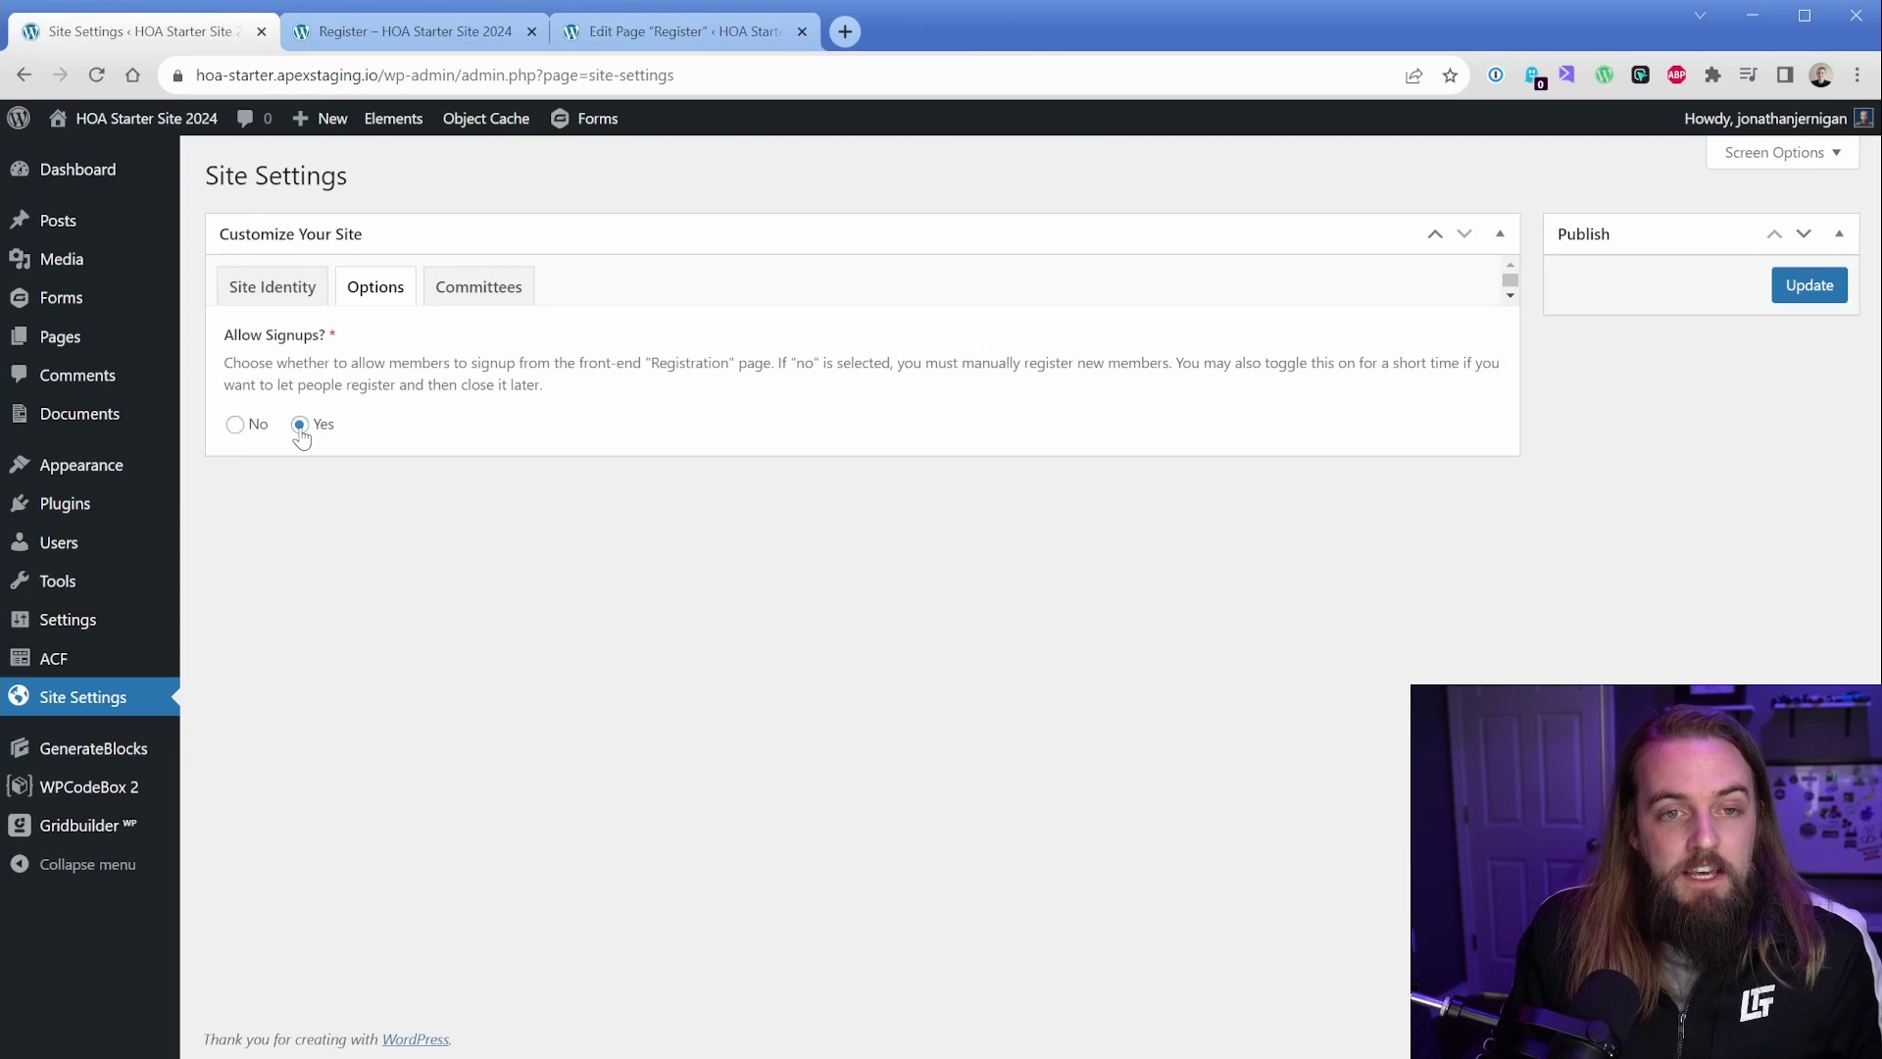
click(234, 425)
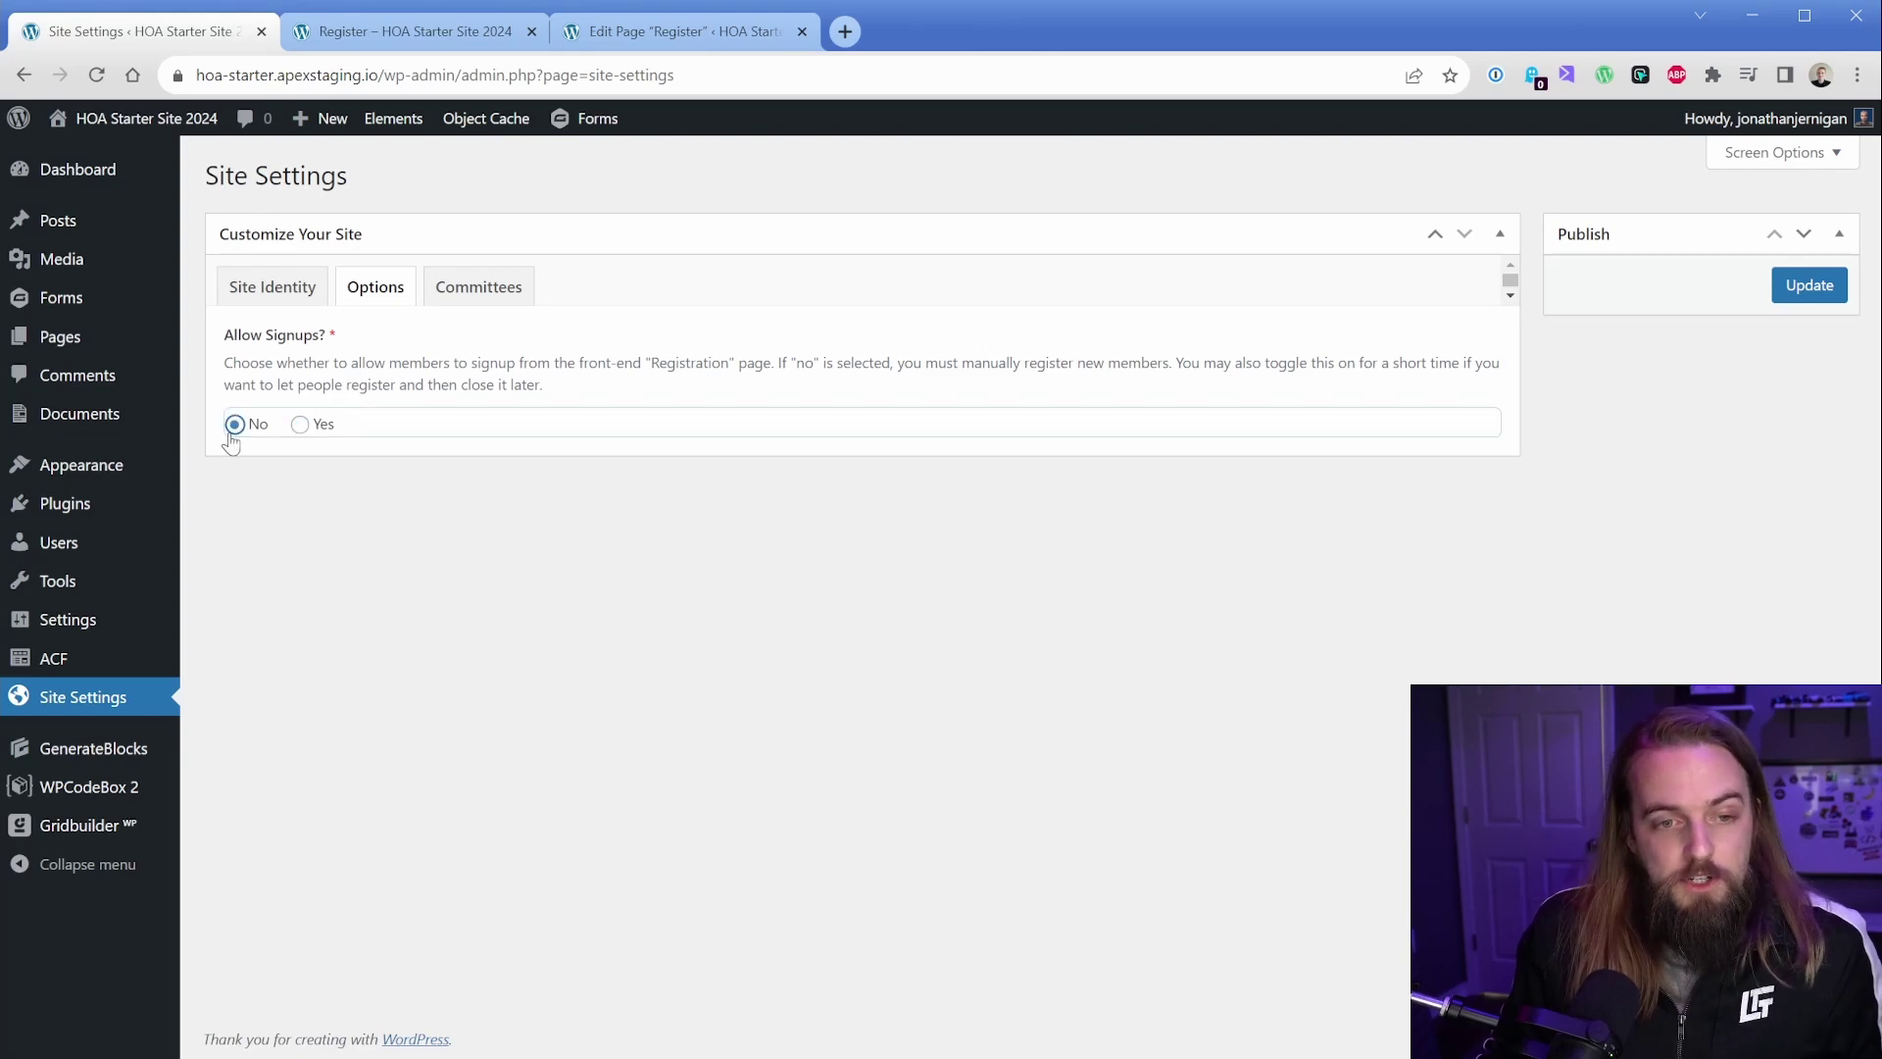
click(1803, 296)
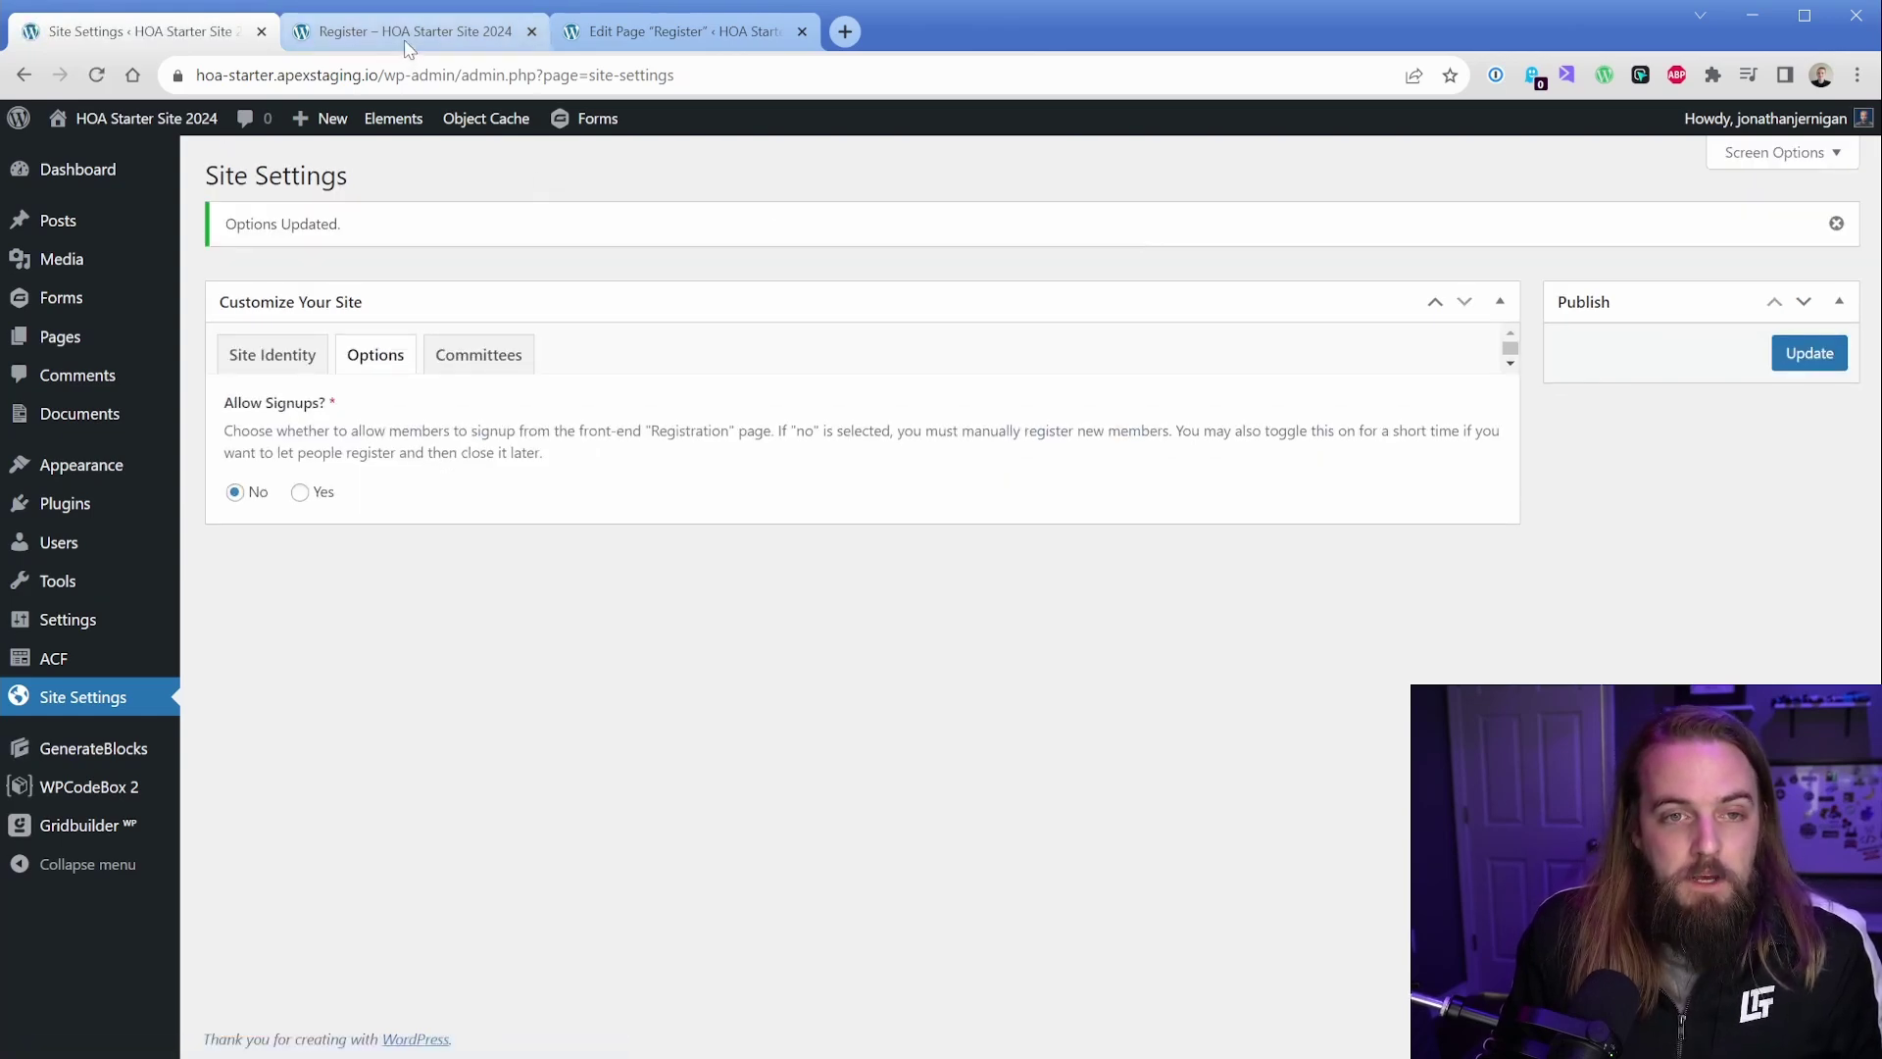
click(409, 35)
click(96, 75)
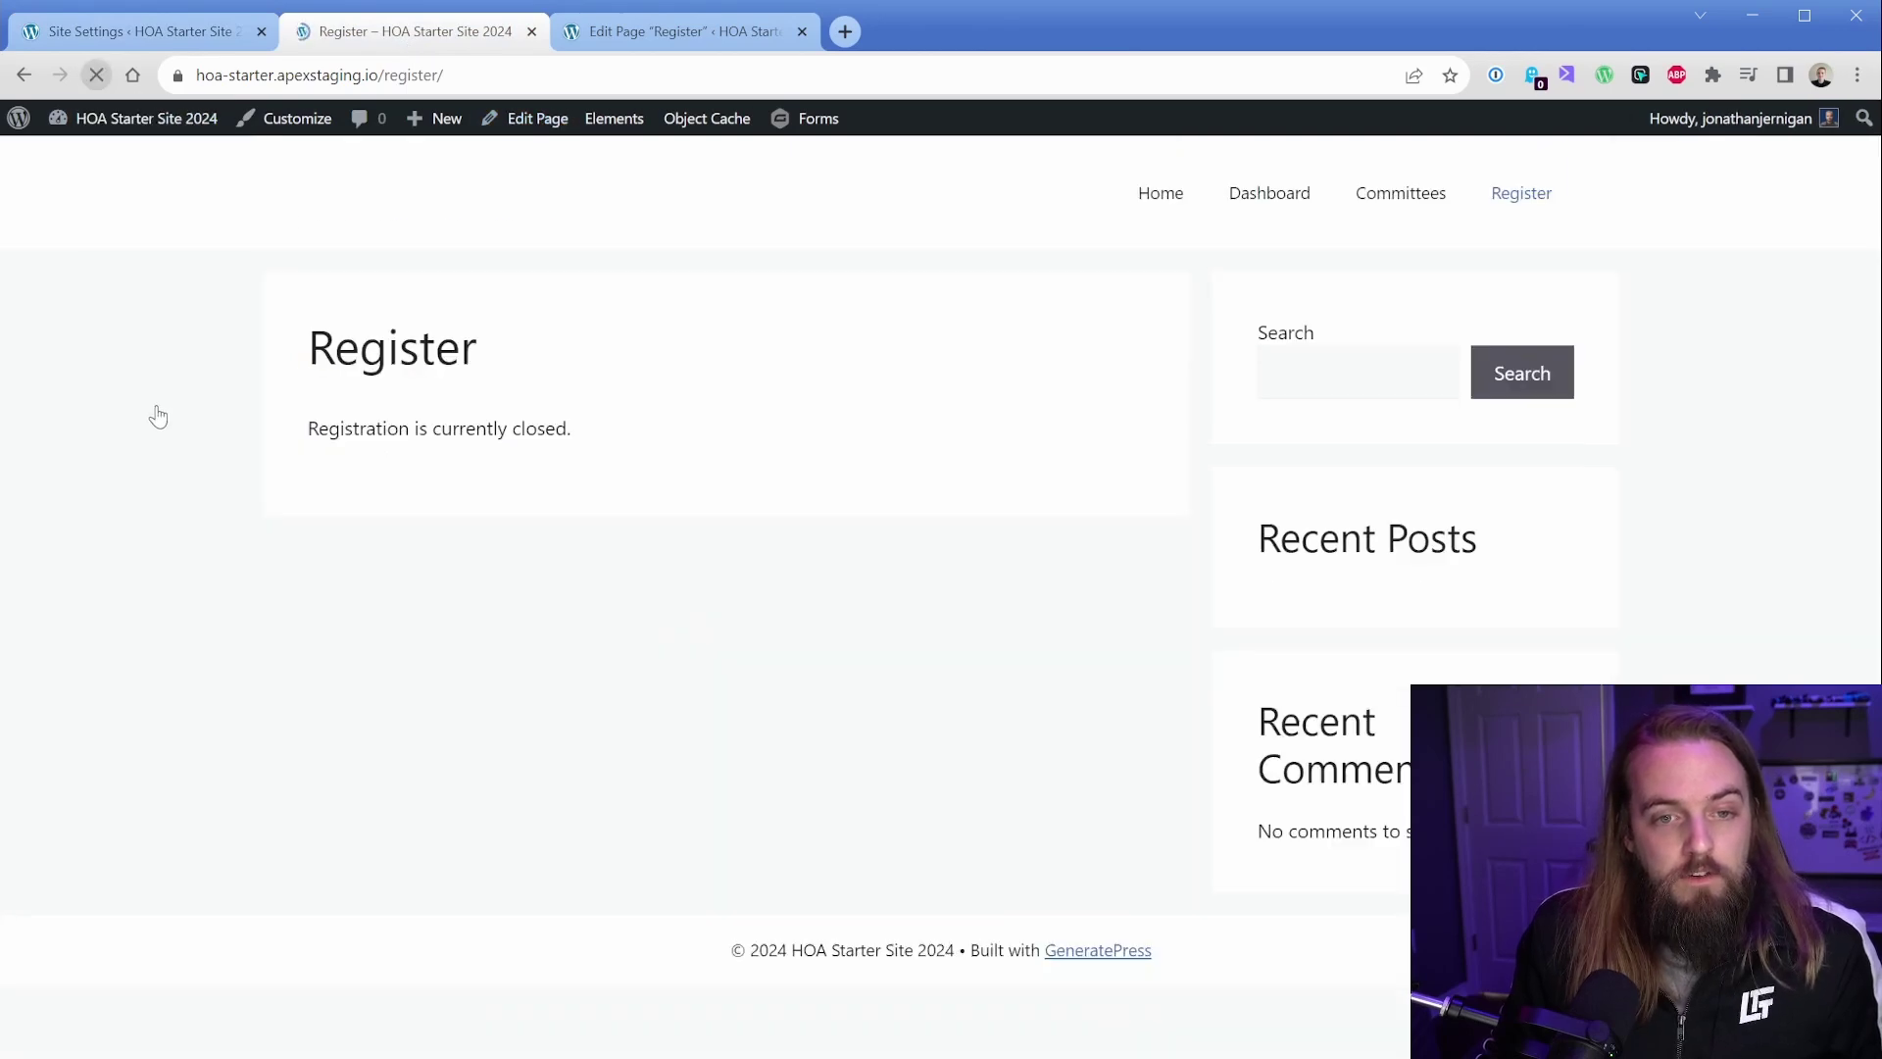
Step: Highlight the 'Registration is currently closed' message on the live Register page
drag(306, 428, 578, 428)
click(647, 432)
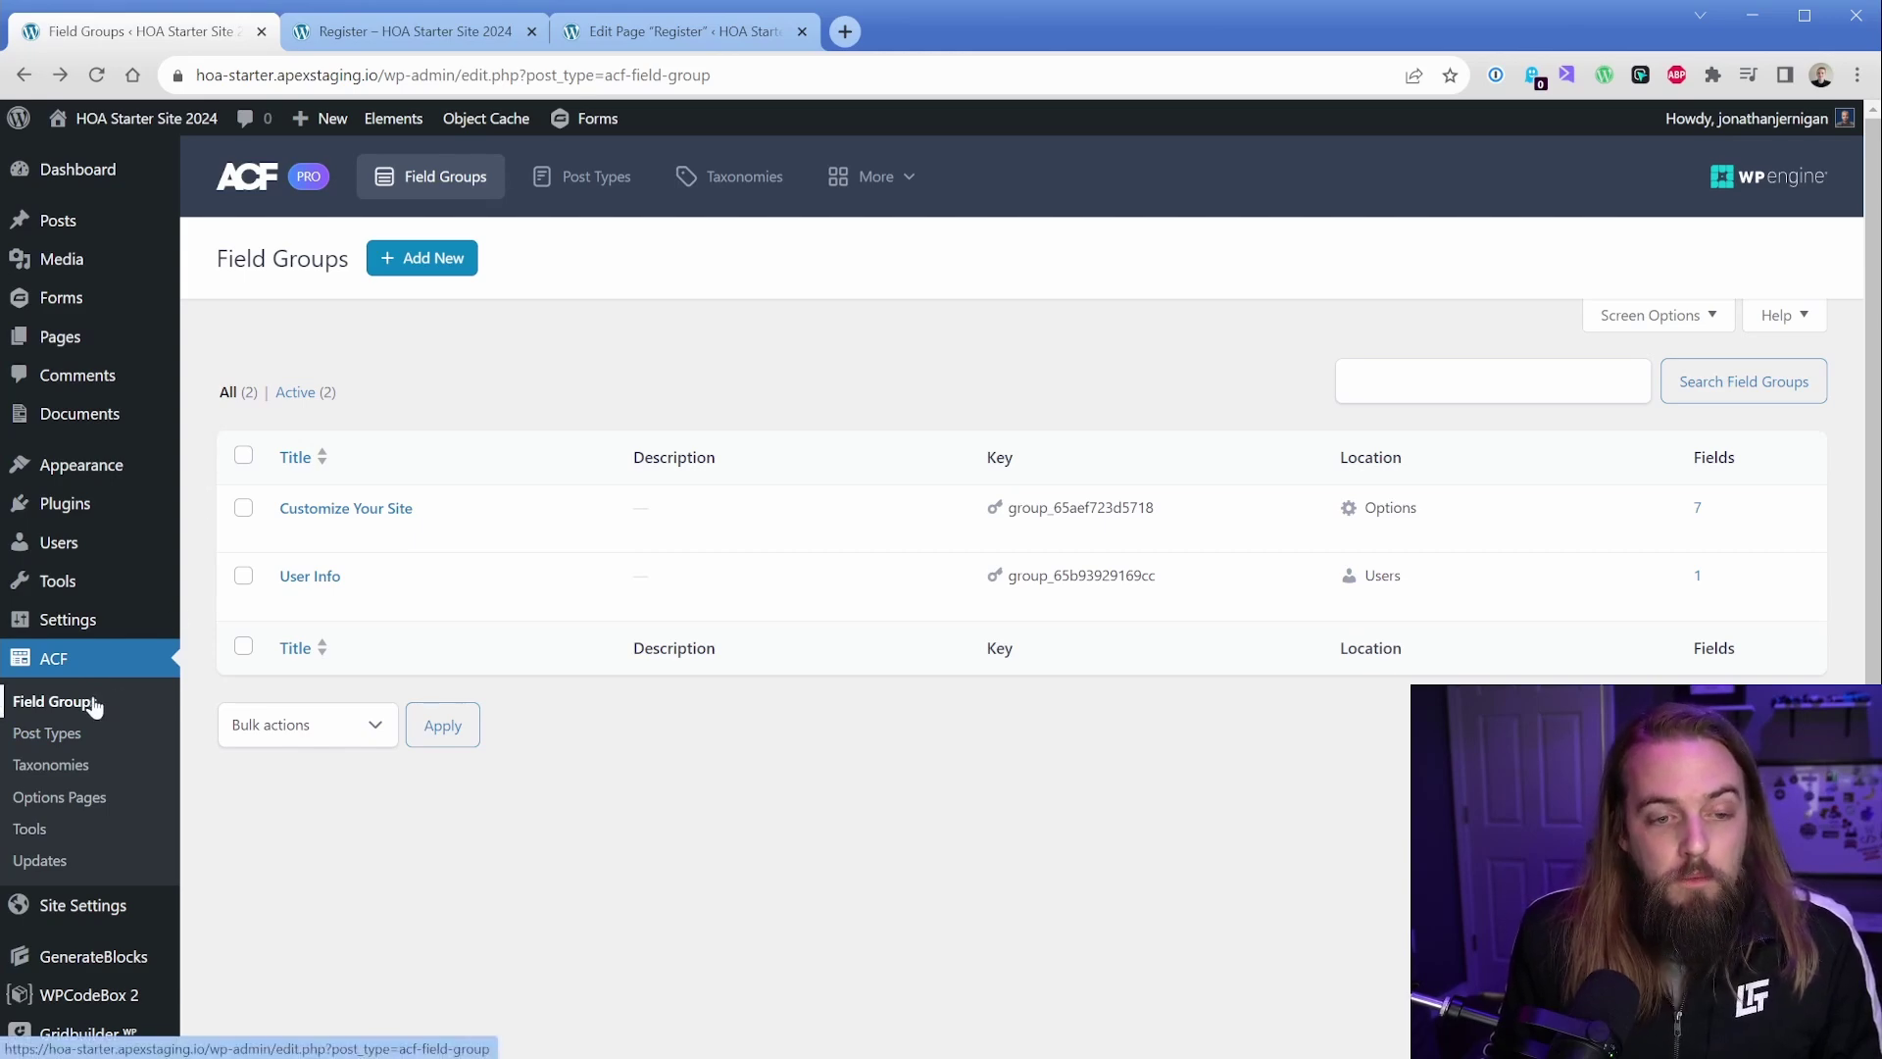
Step: Inspect the Site Settings options page's configuration under ACF Options Pages
click(82, 802)
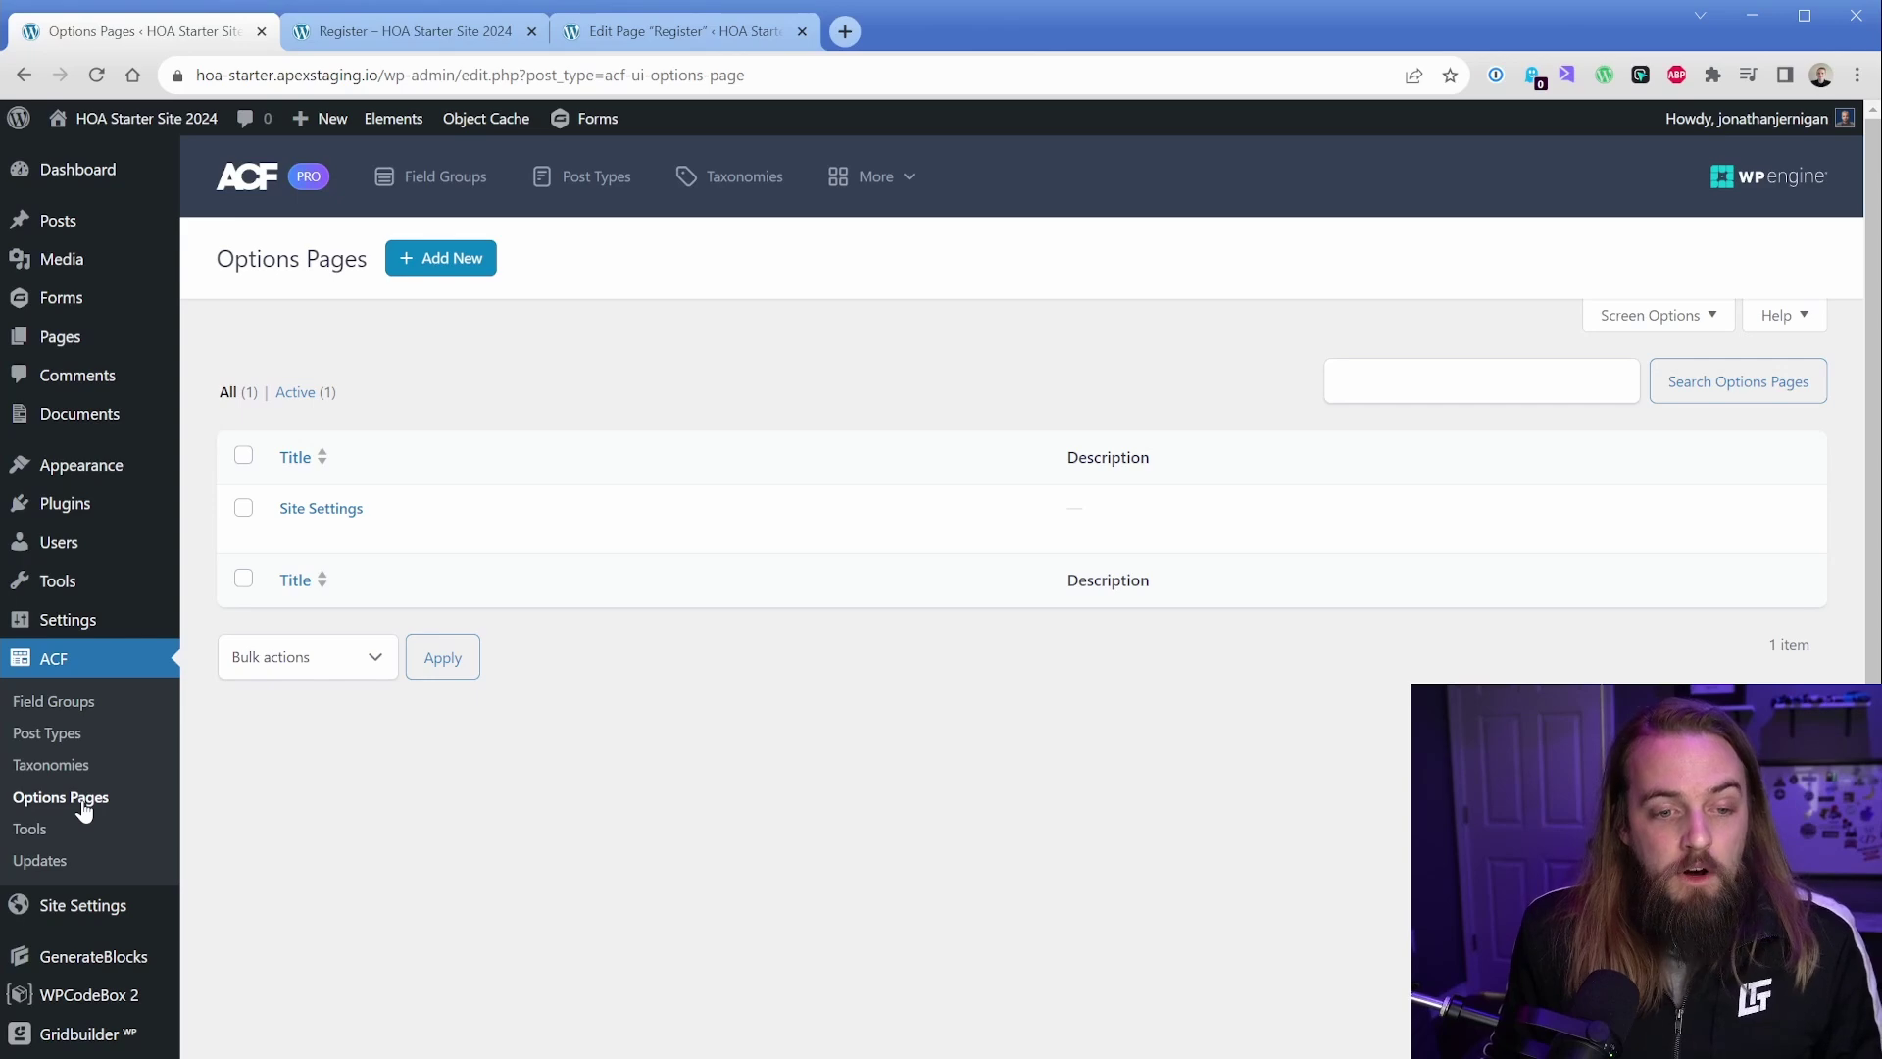
click(293, 531)
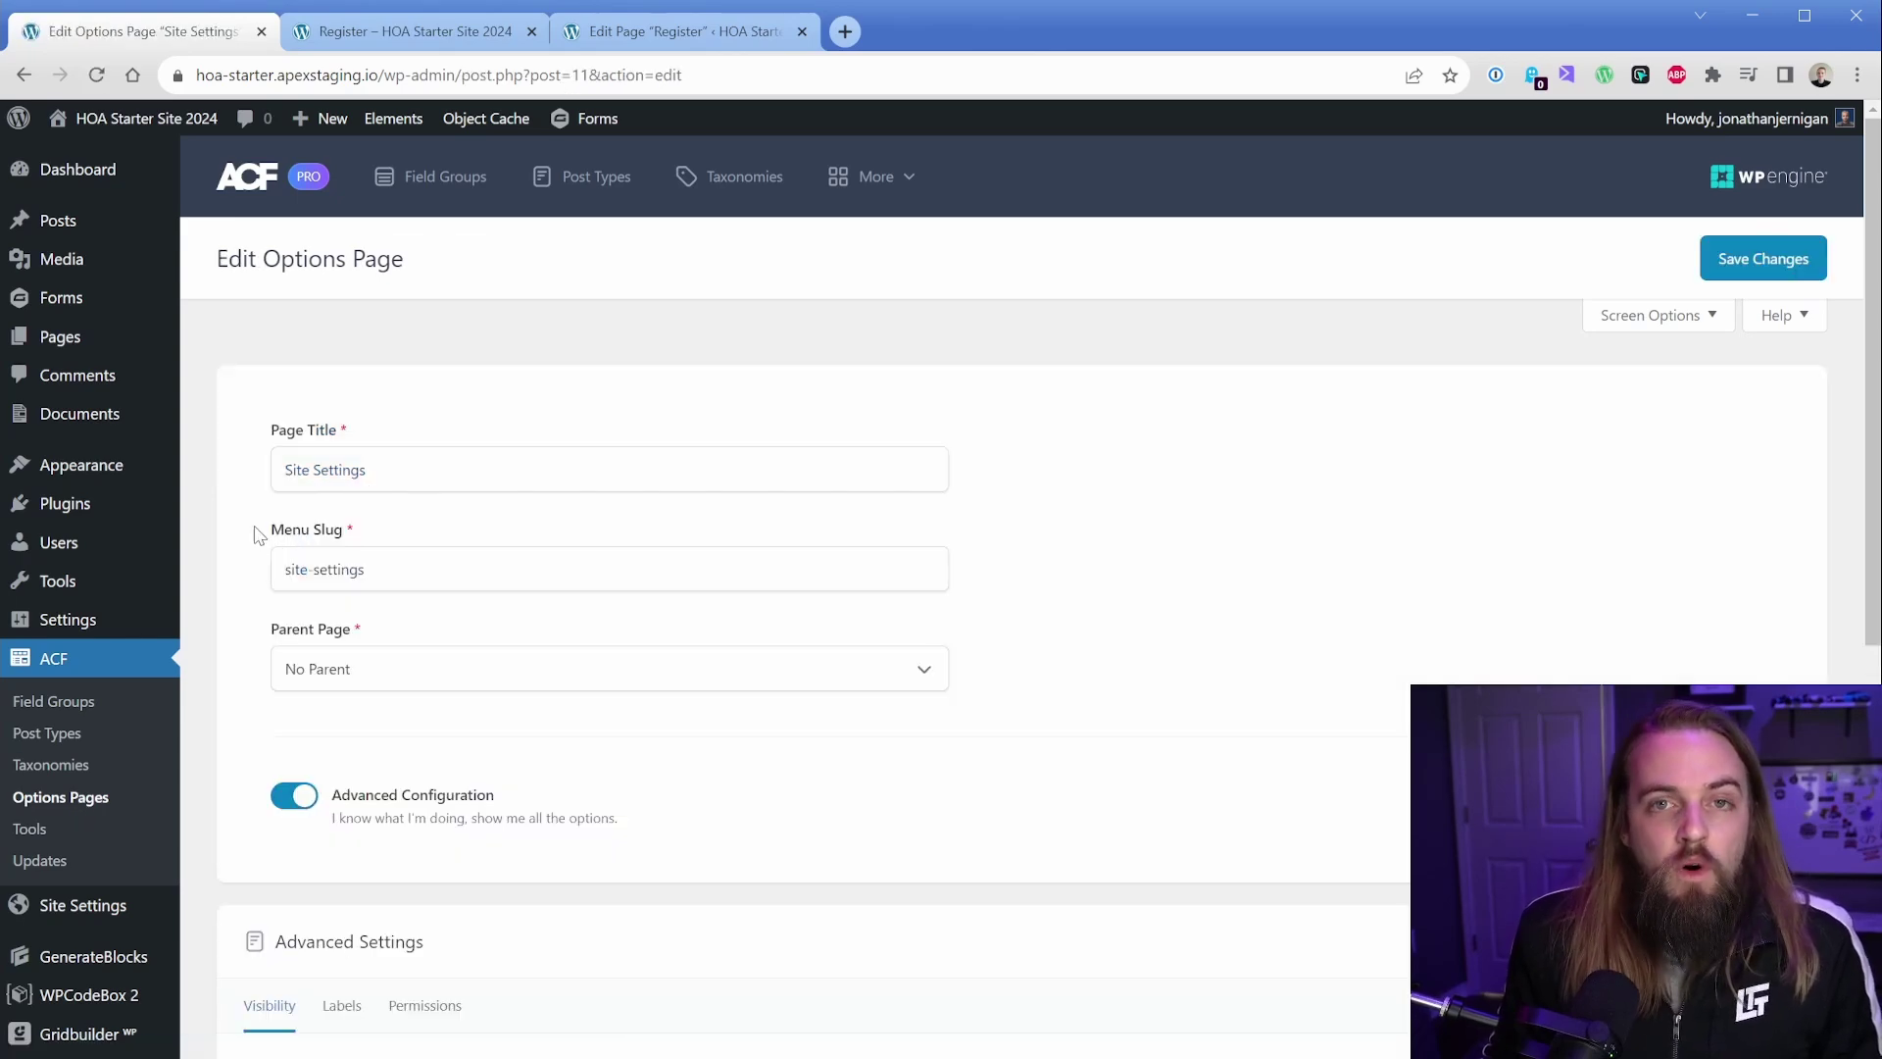
scroll(260, 519, down, 3)
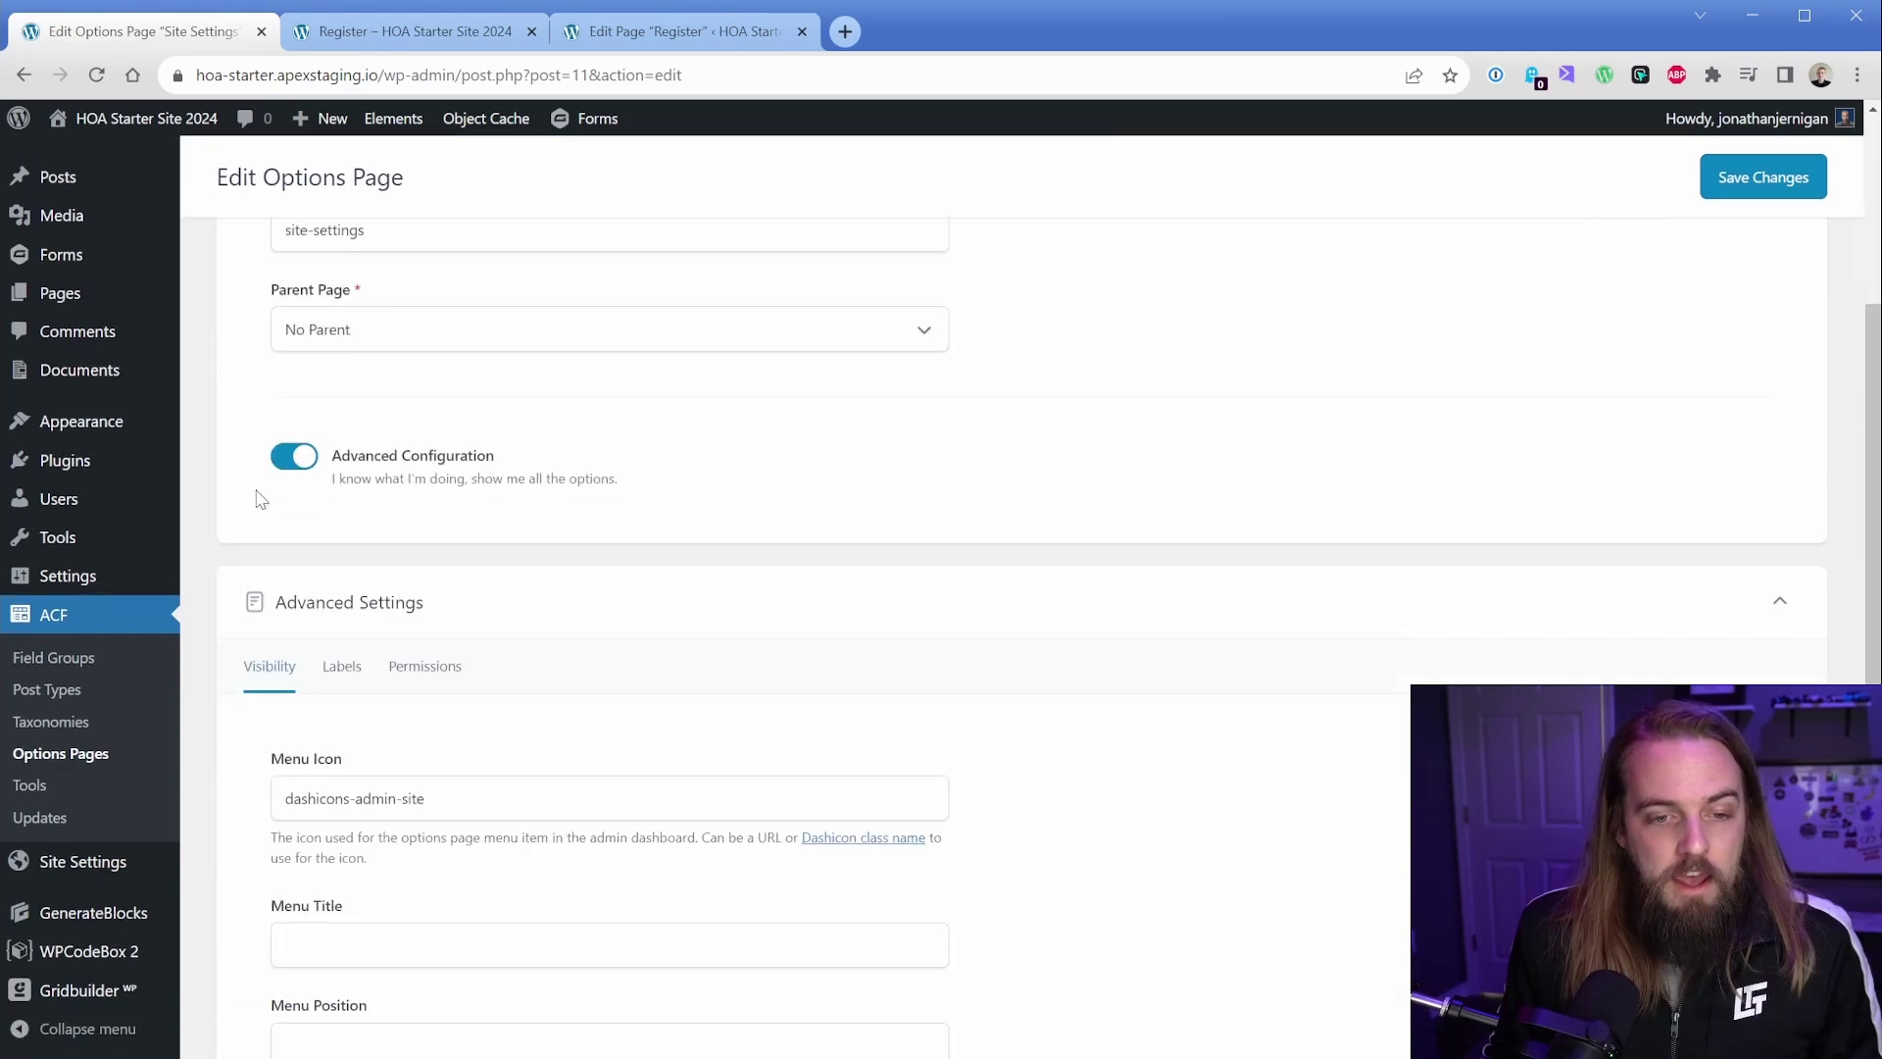
scroll(260, 500, down, 3)
drag(284, 459, 425, 459)
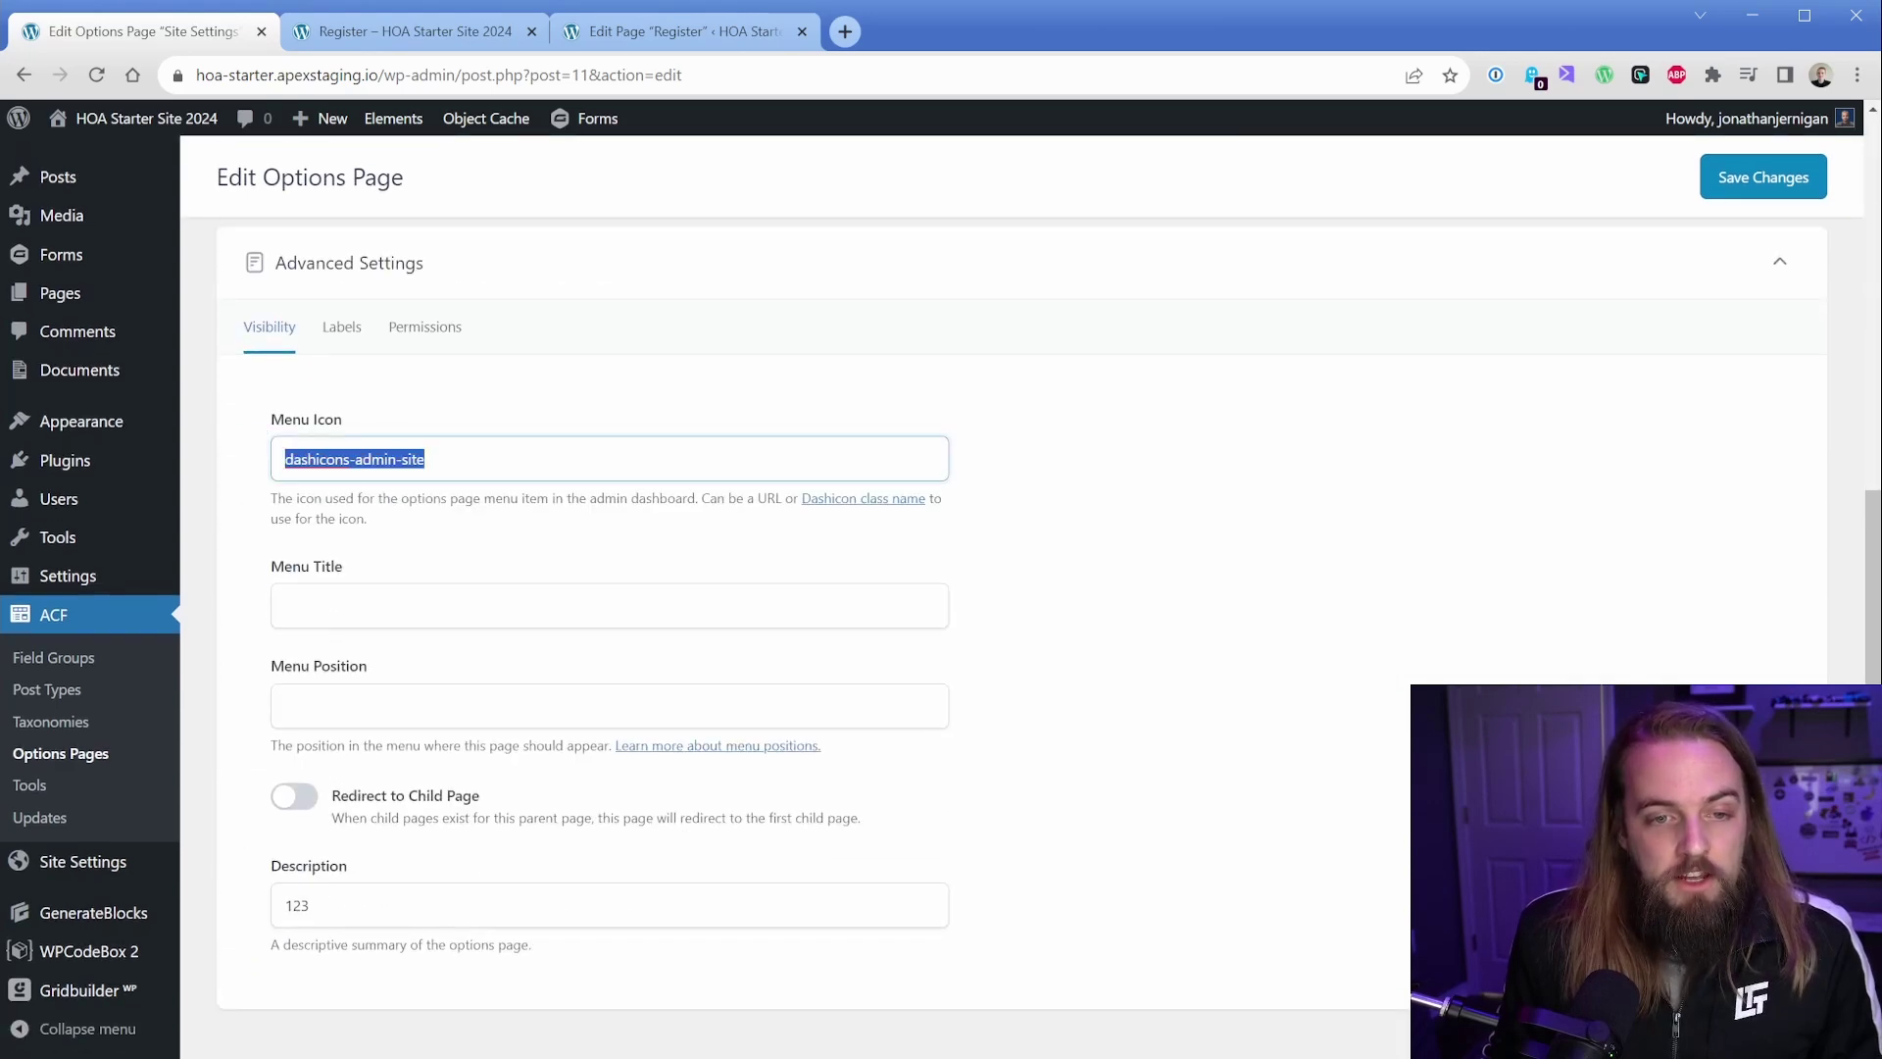
click(425, 459)
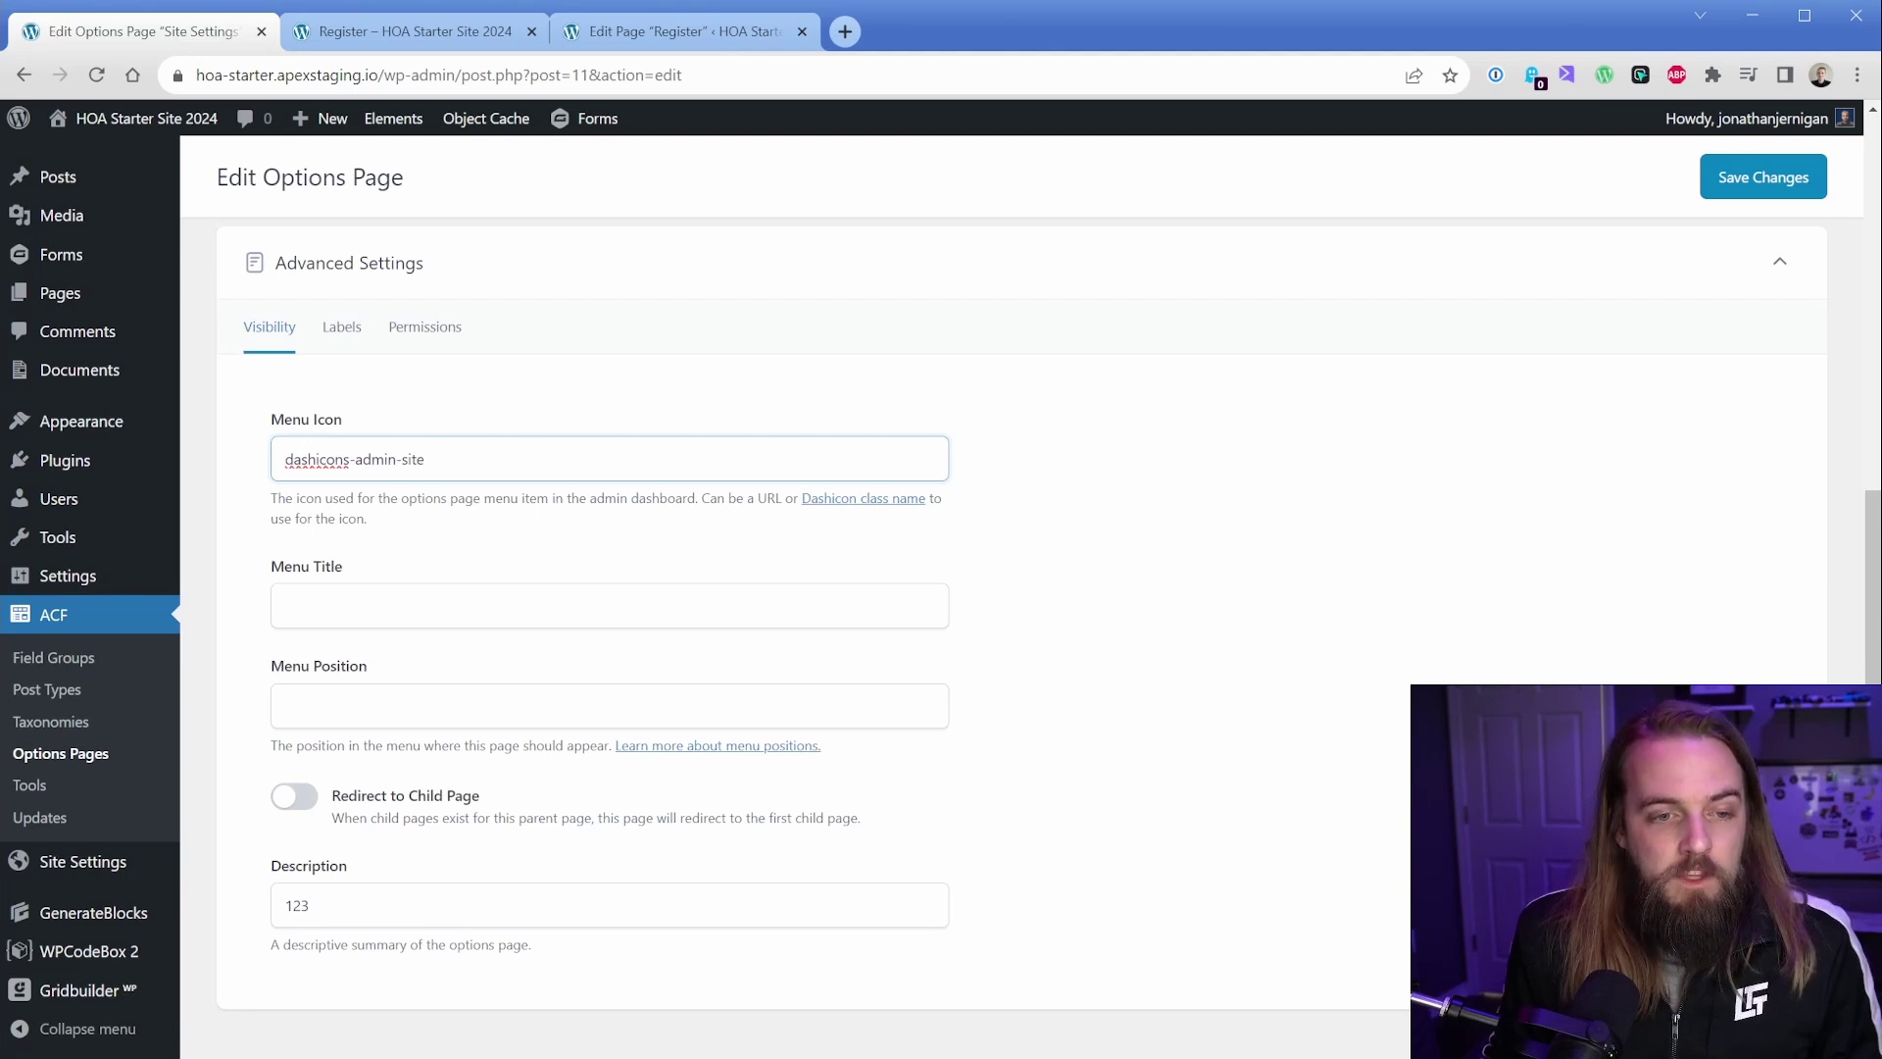
Step: Open the Customize Your Site field group and scroll to its Location Rules
click(71, 659)
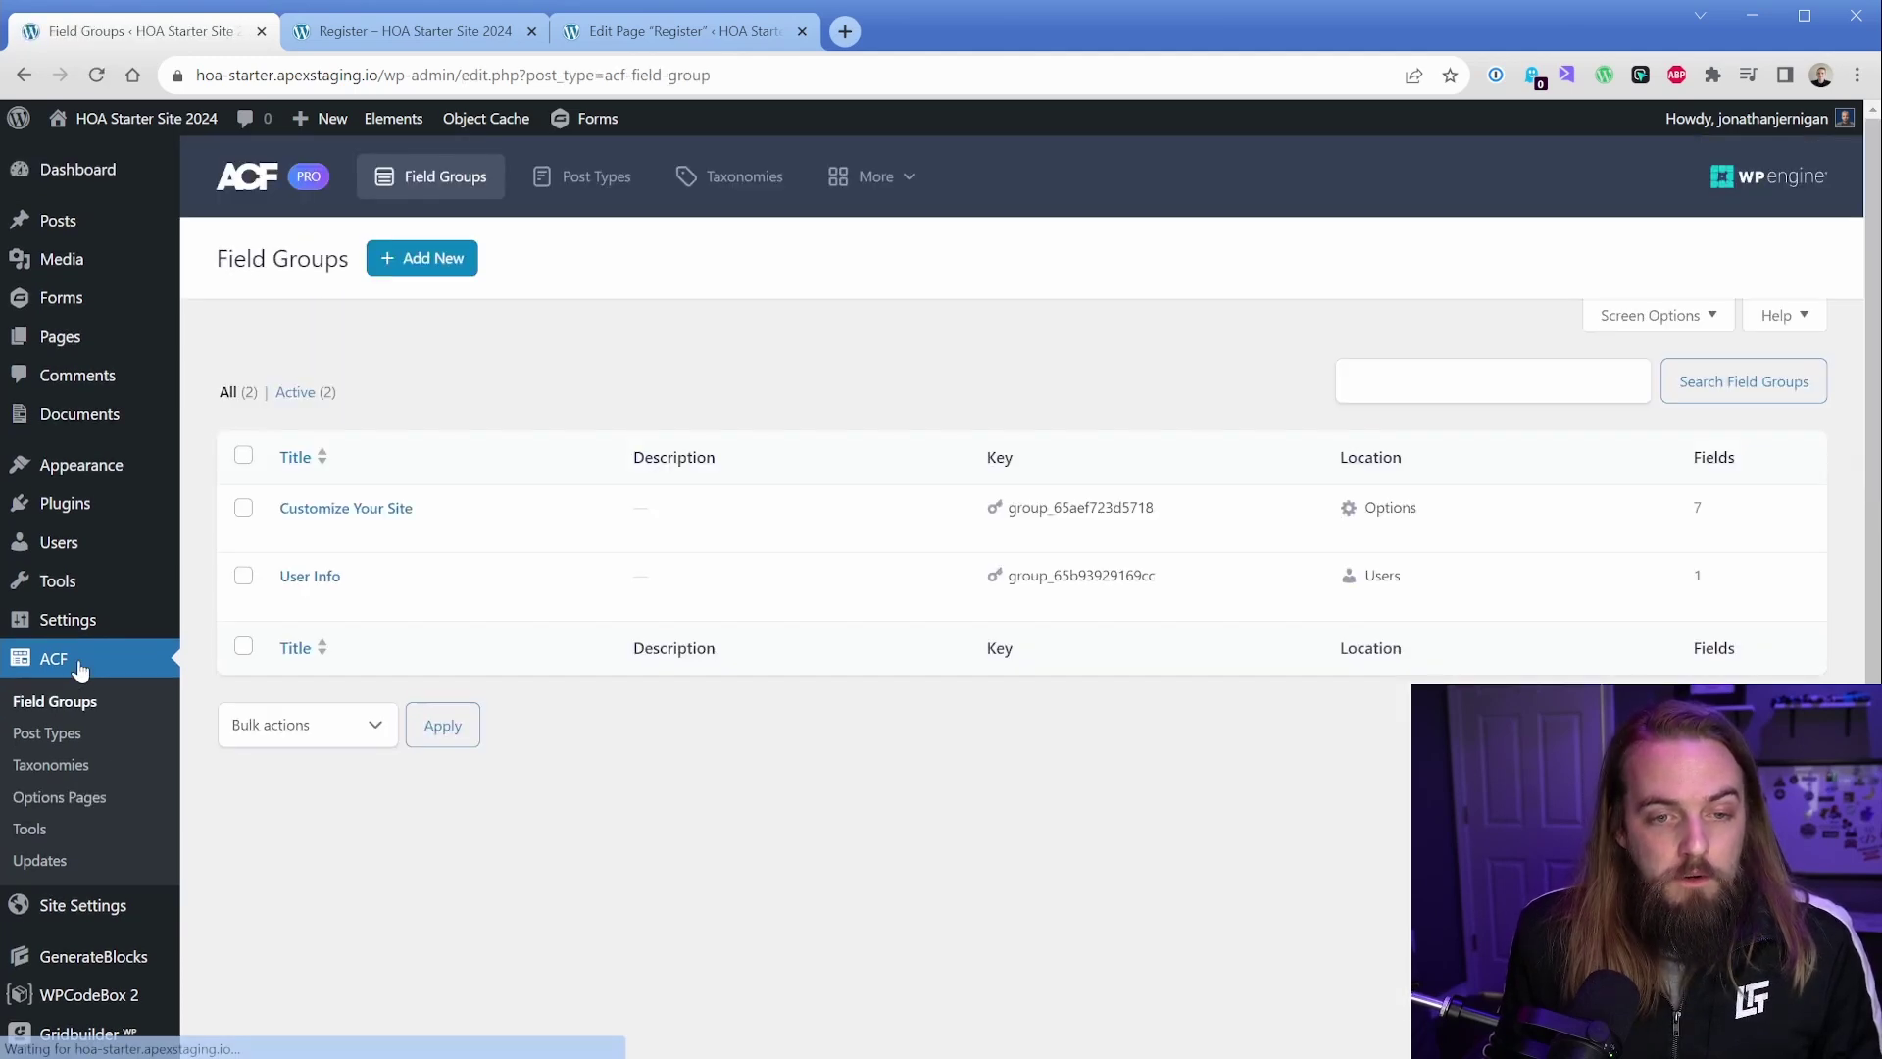
click(347, 514)
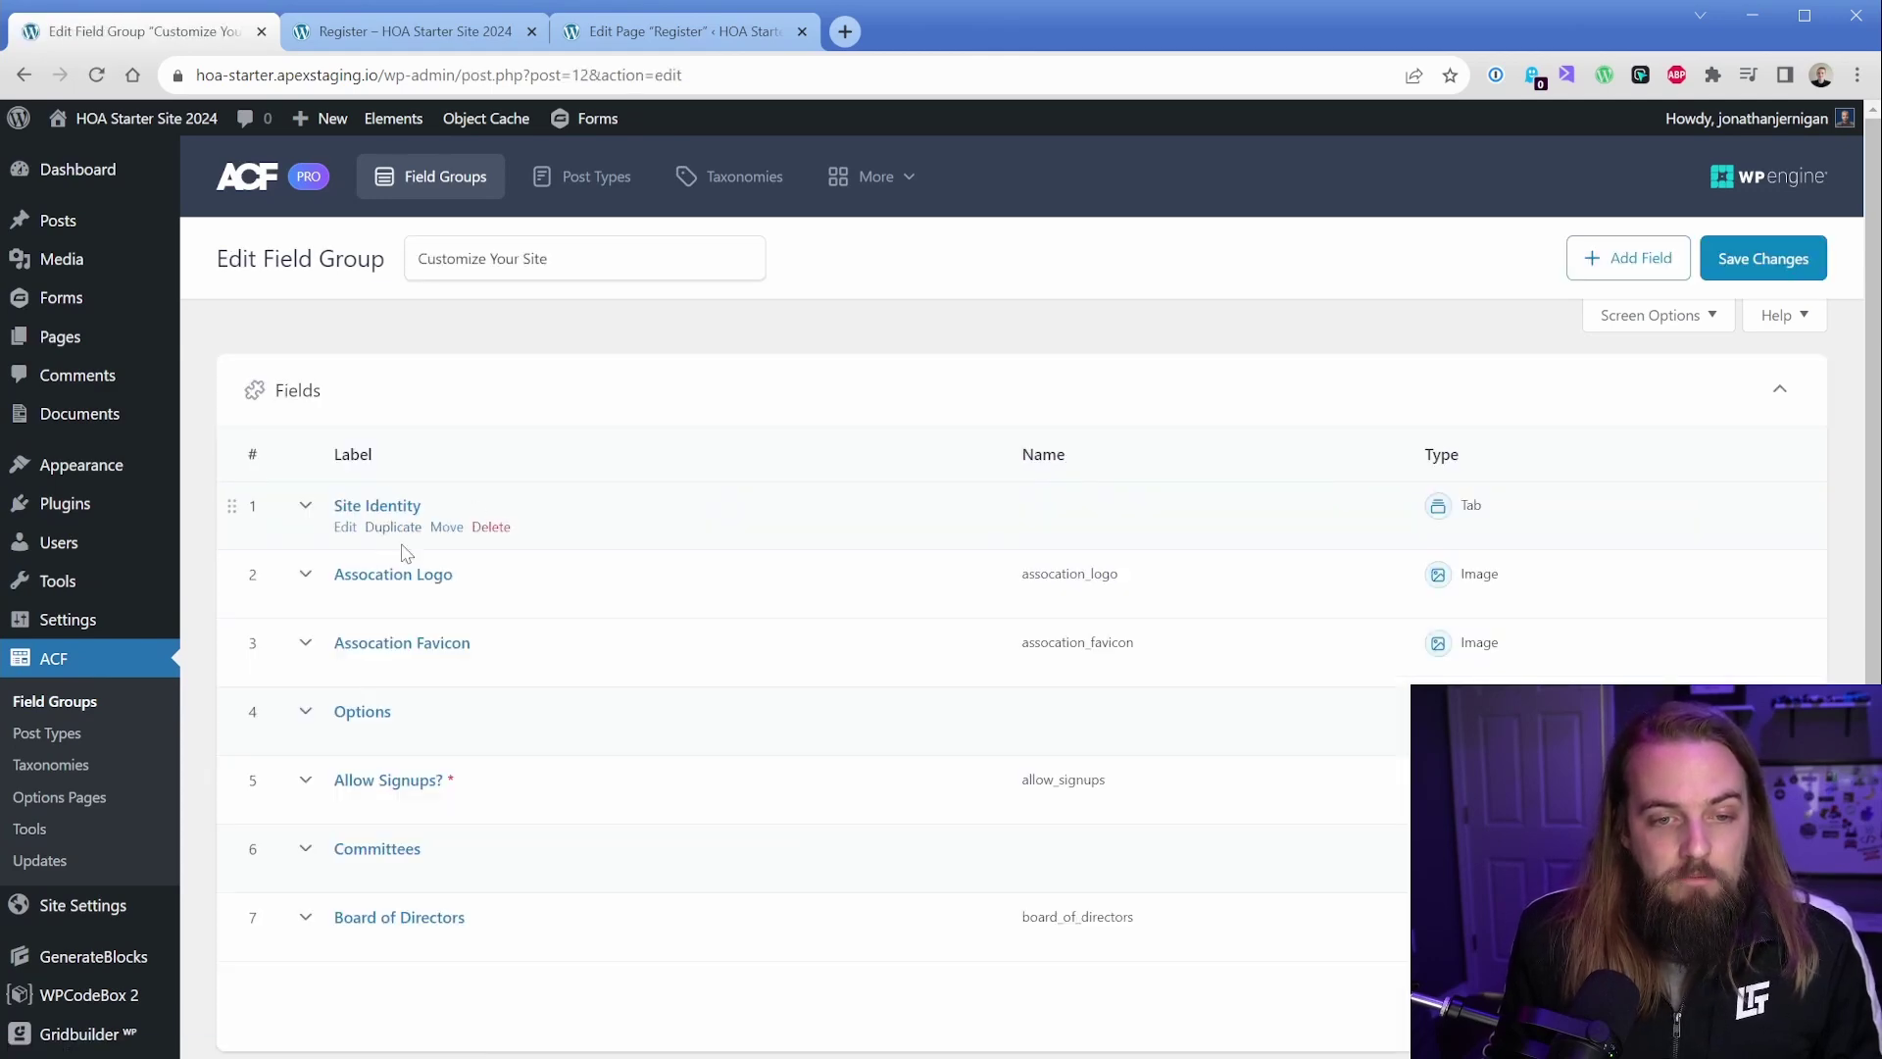
scroll(419, 770, down, 5)
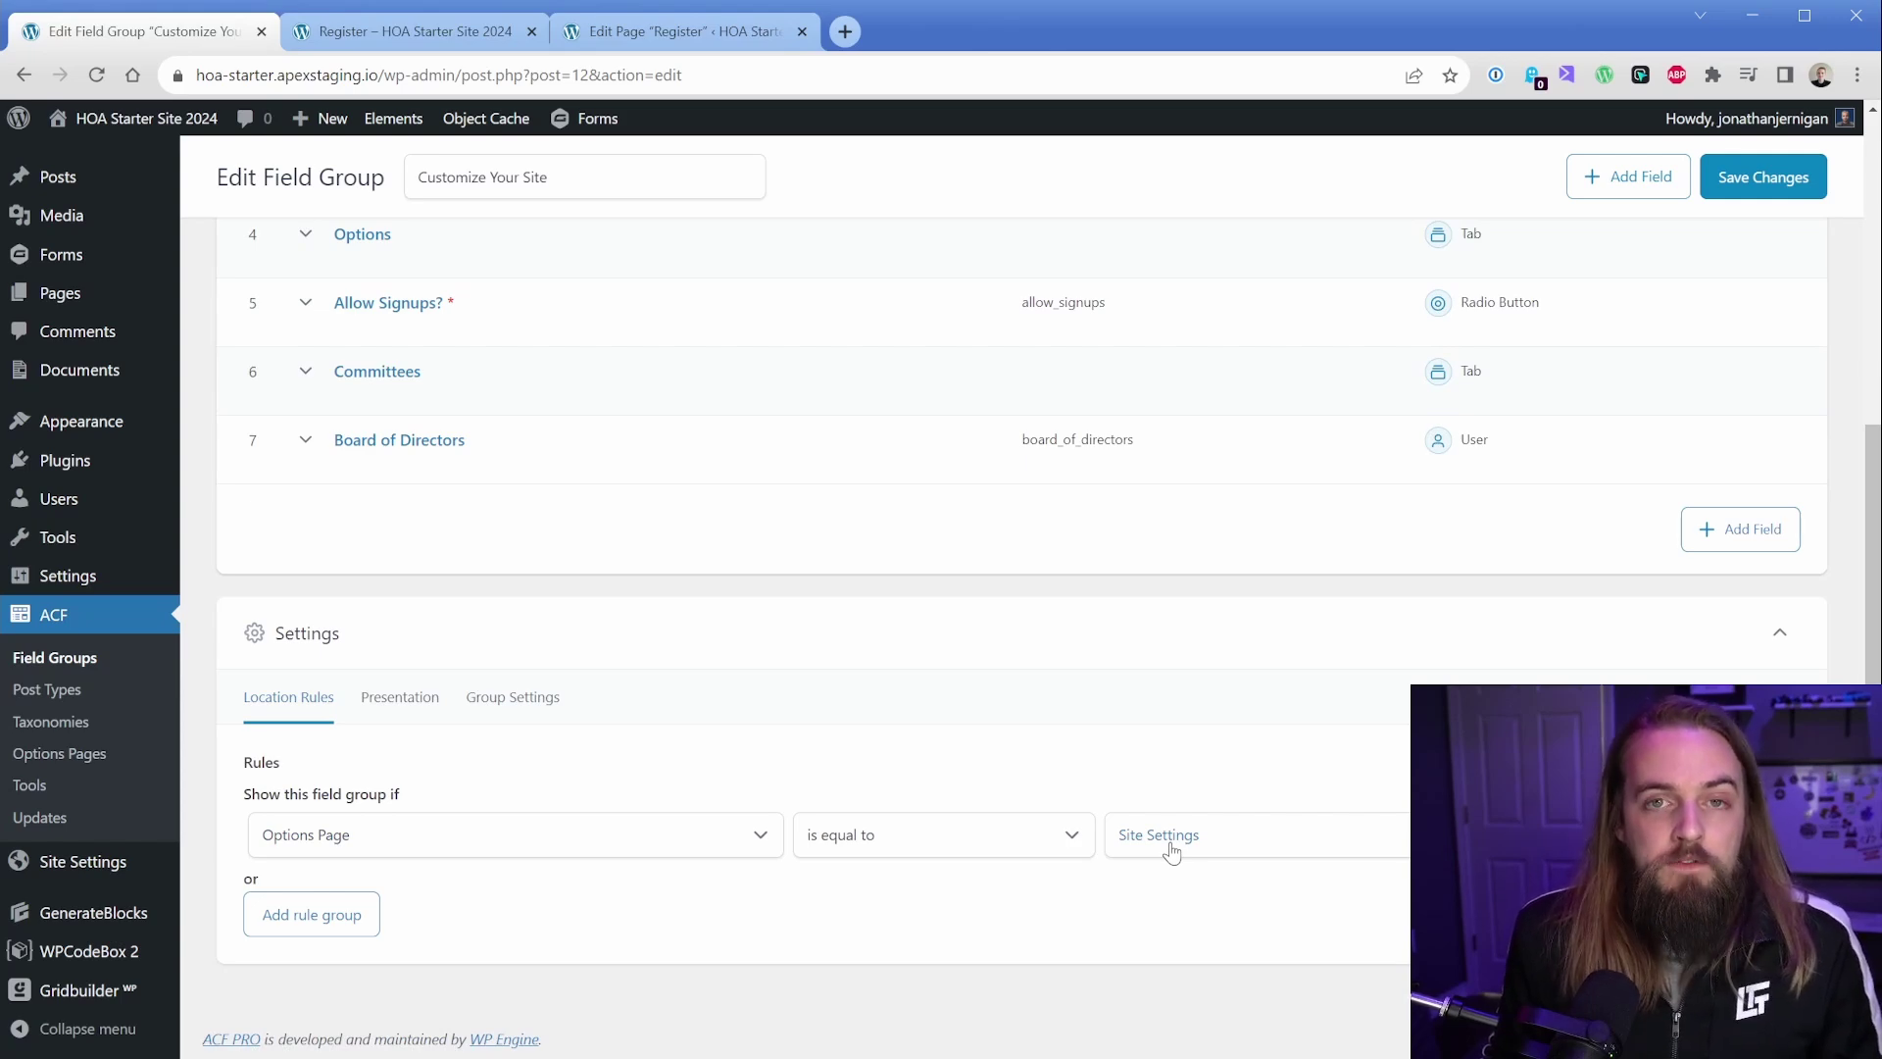
Step: Review Site Settings' Allow Signups and logo/favicon fields, then view the still-closed Register page
click(89, 862)
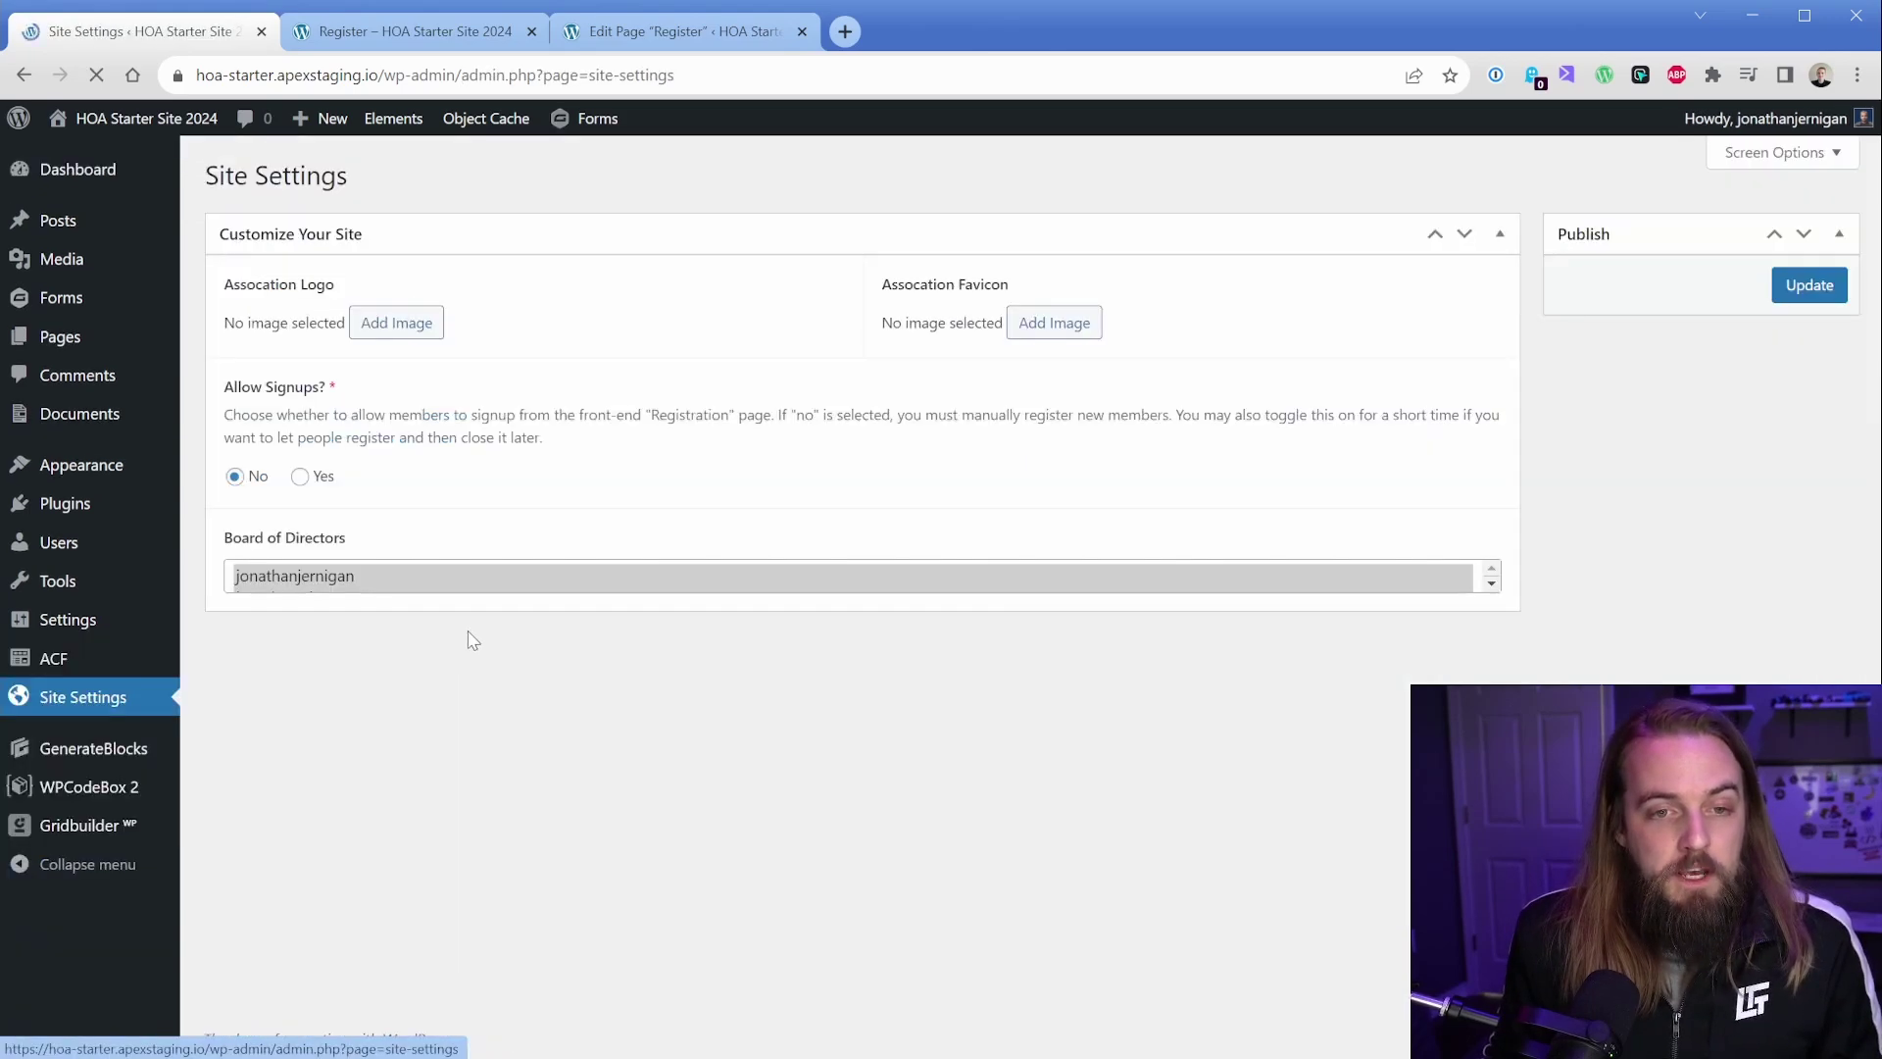
click(310, 305)
click(377, 294)
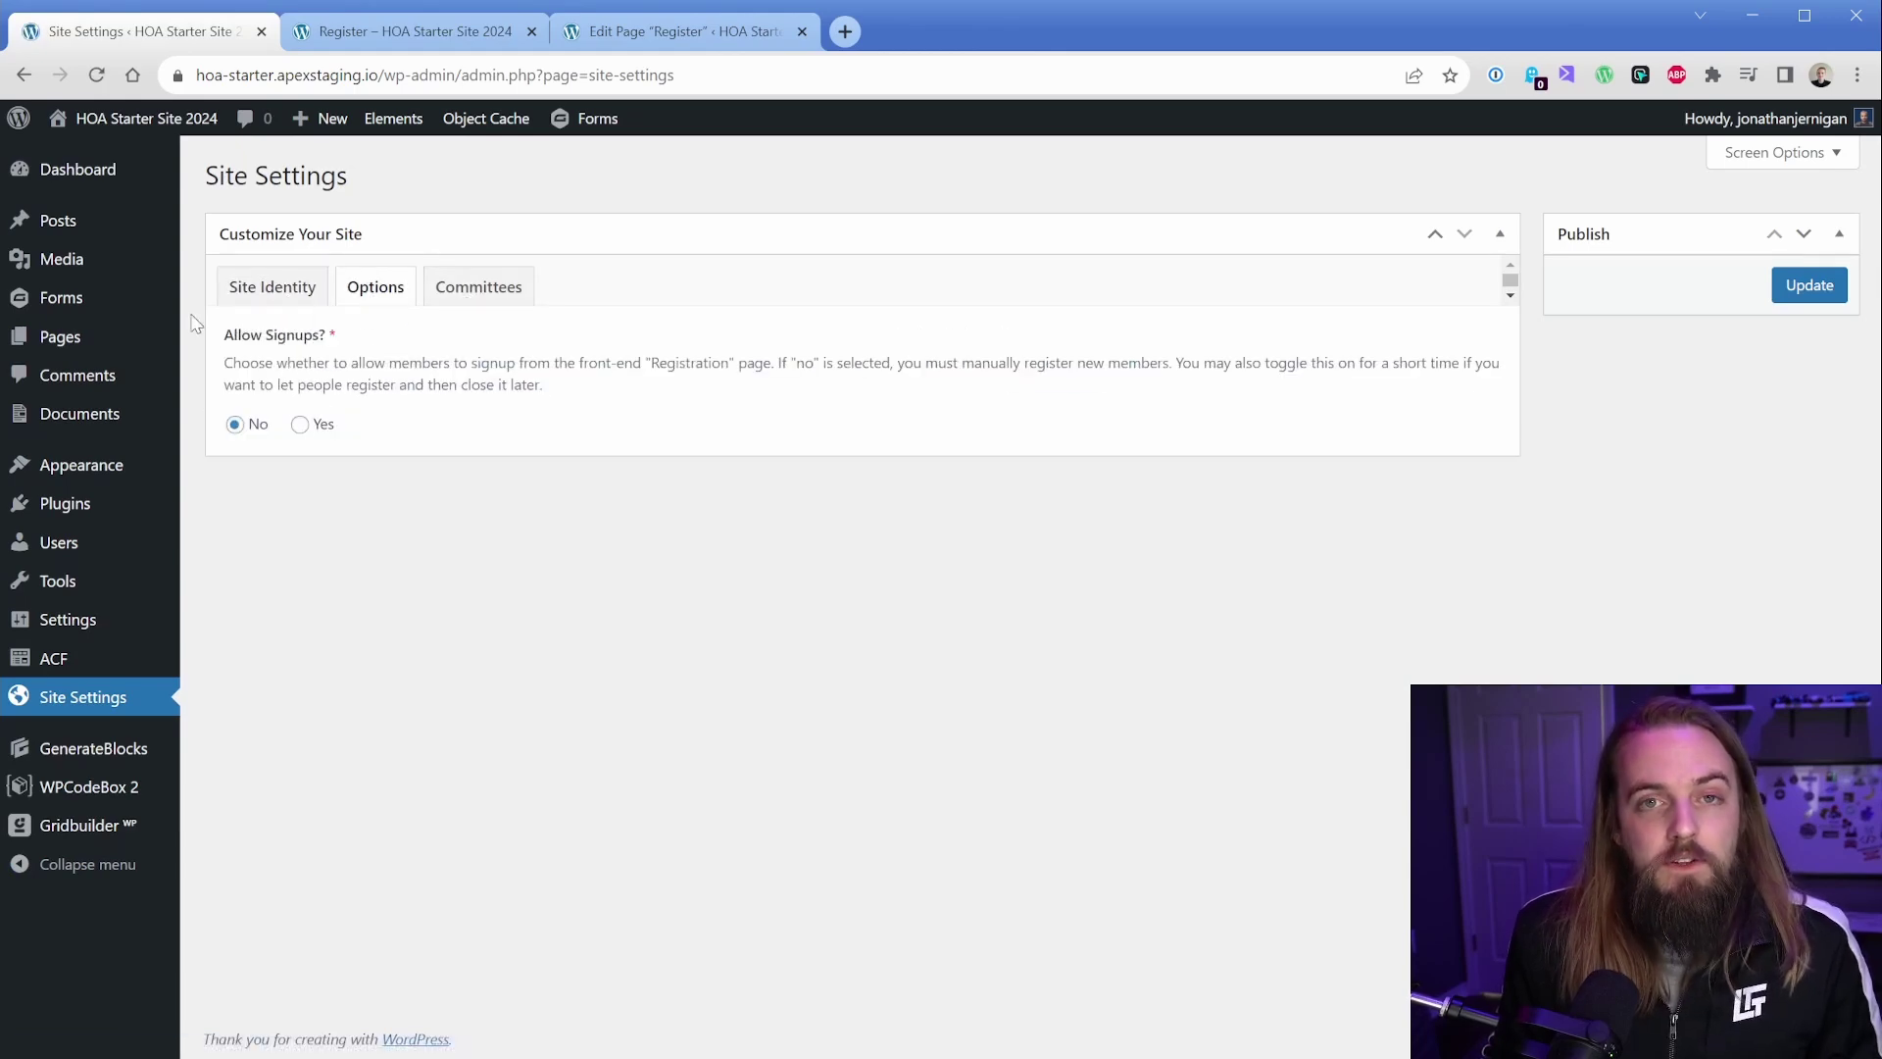
click(224, 292)
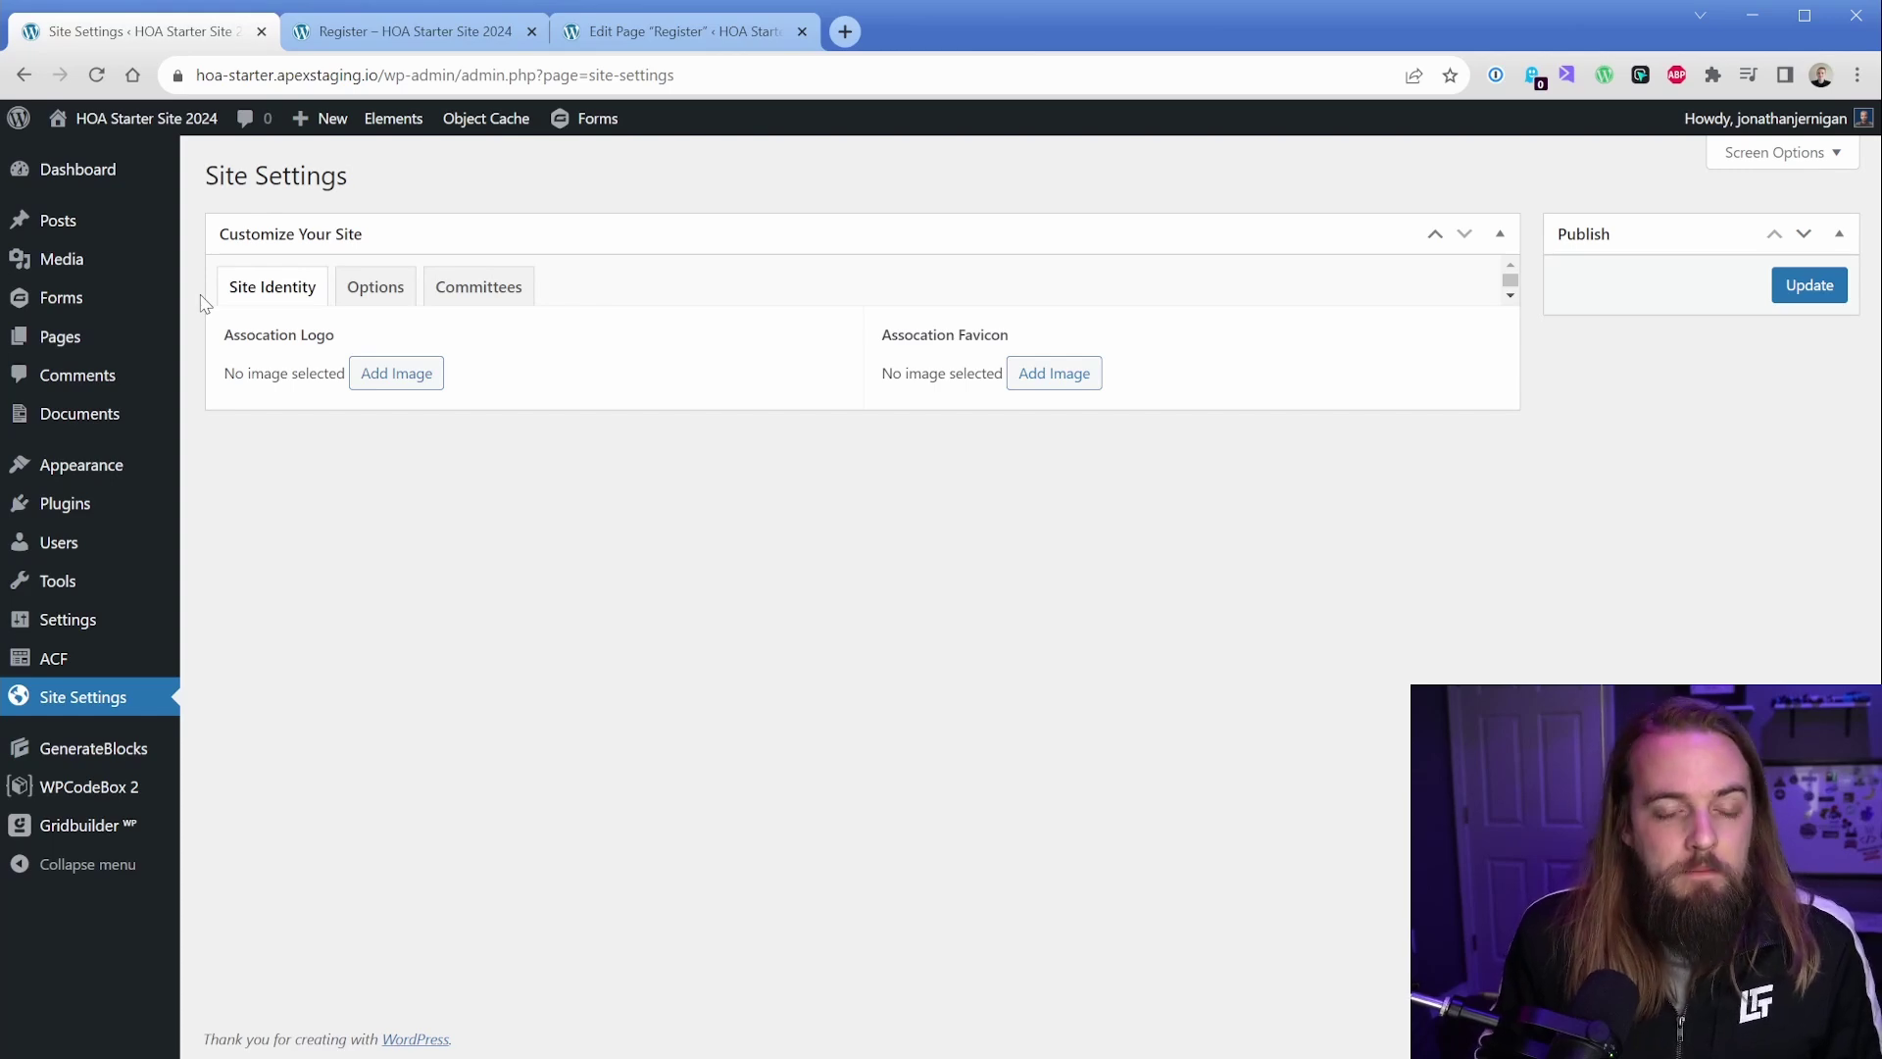
click(378, 290)
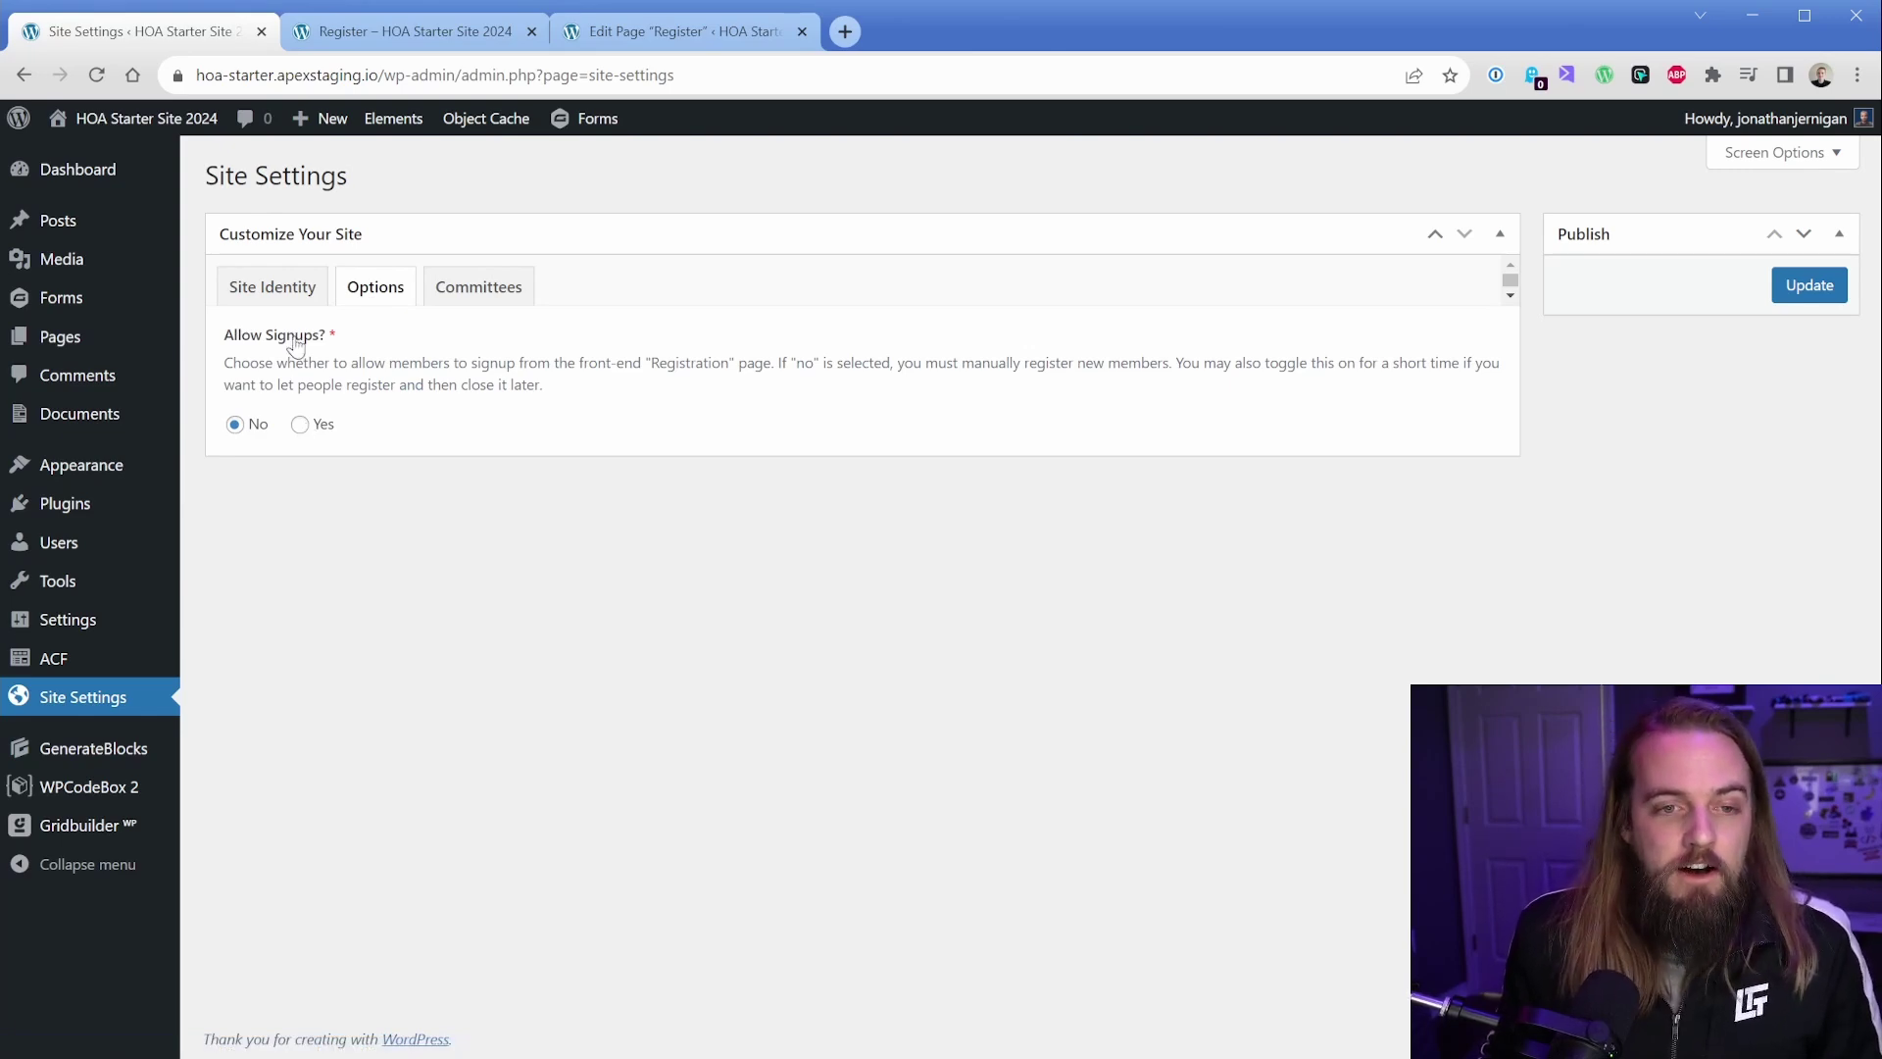
click(304, 304)
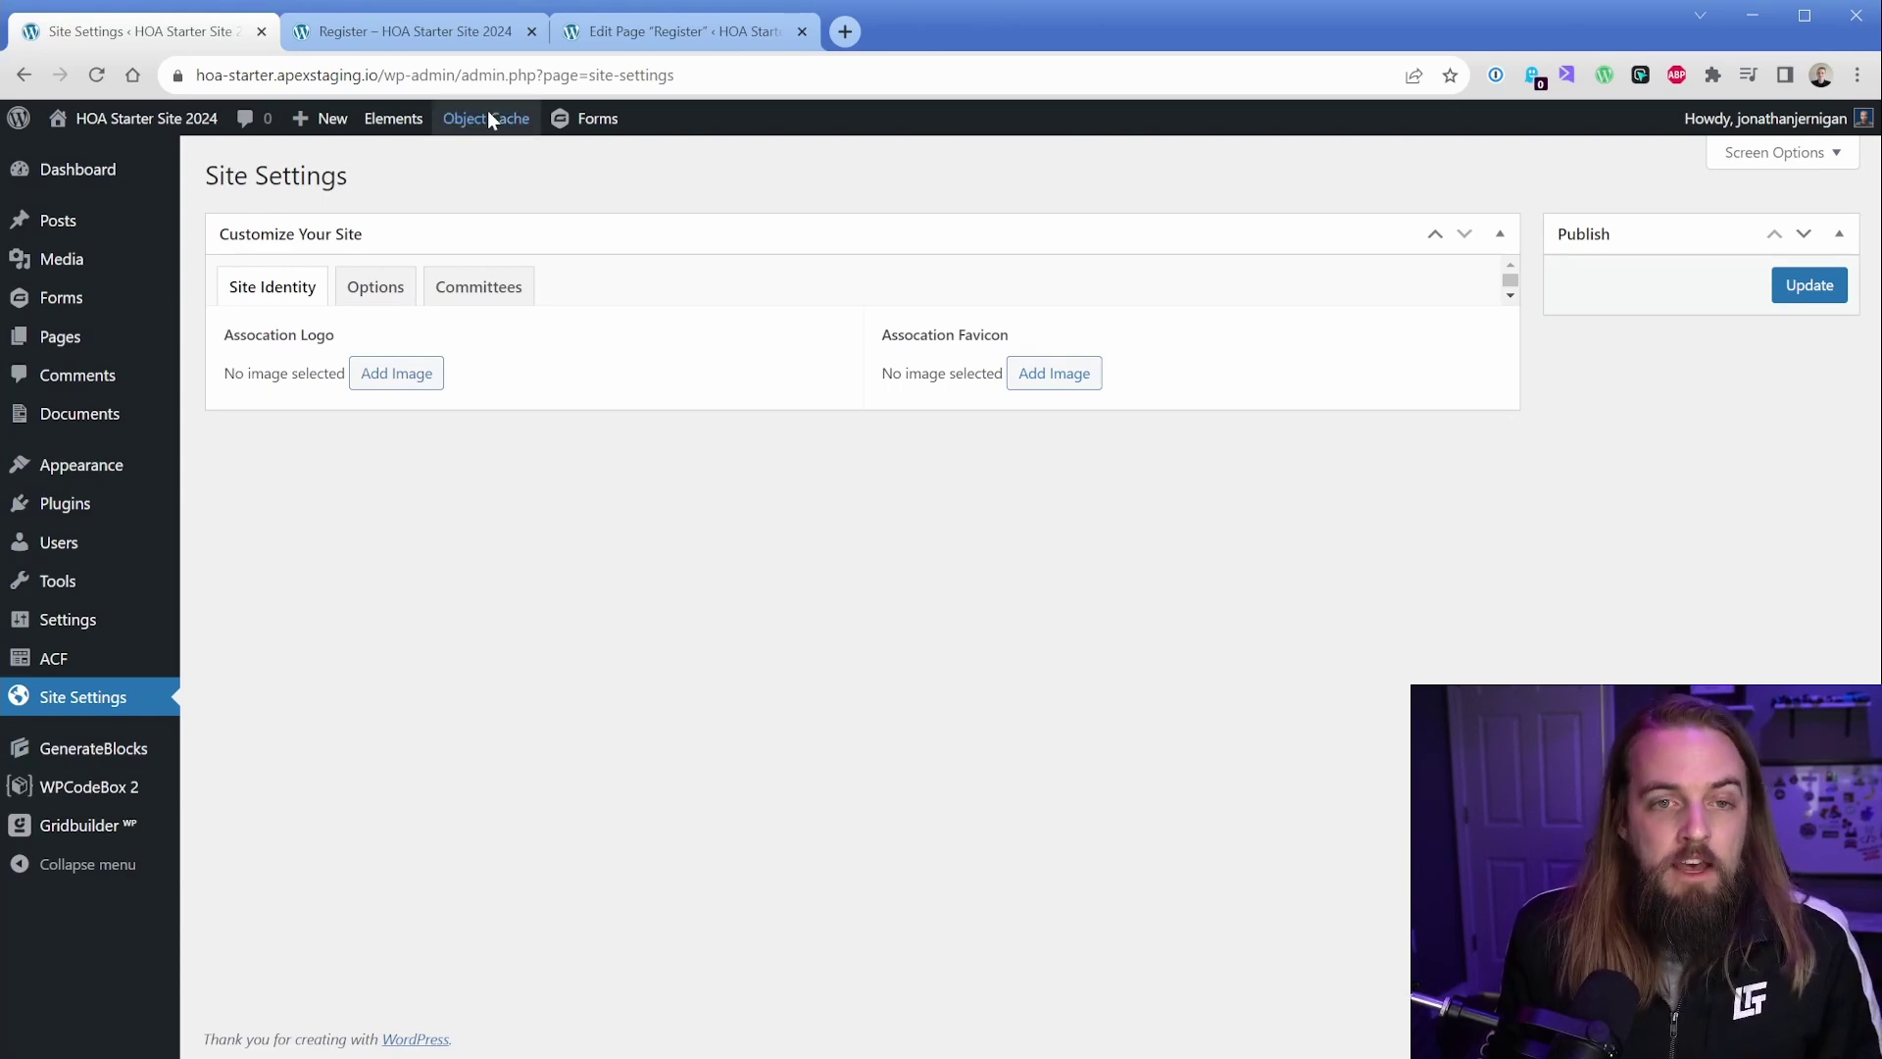
click(421, 32)
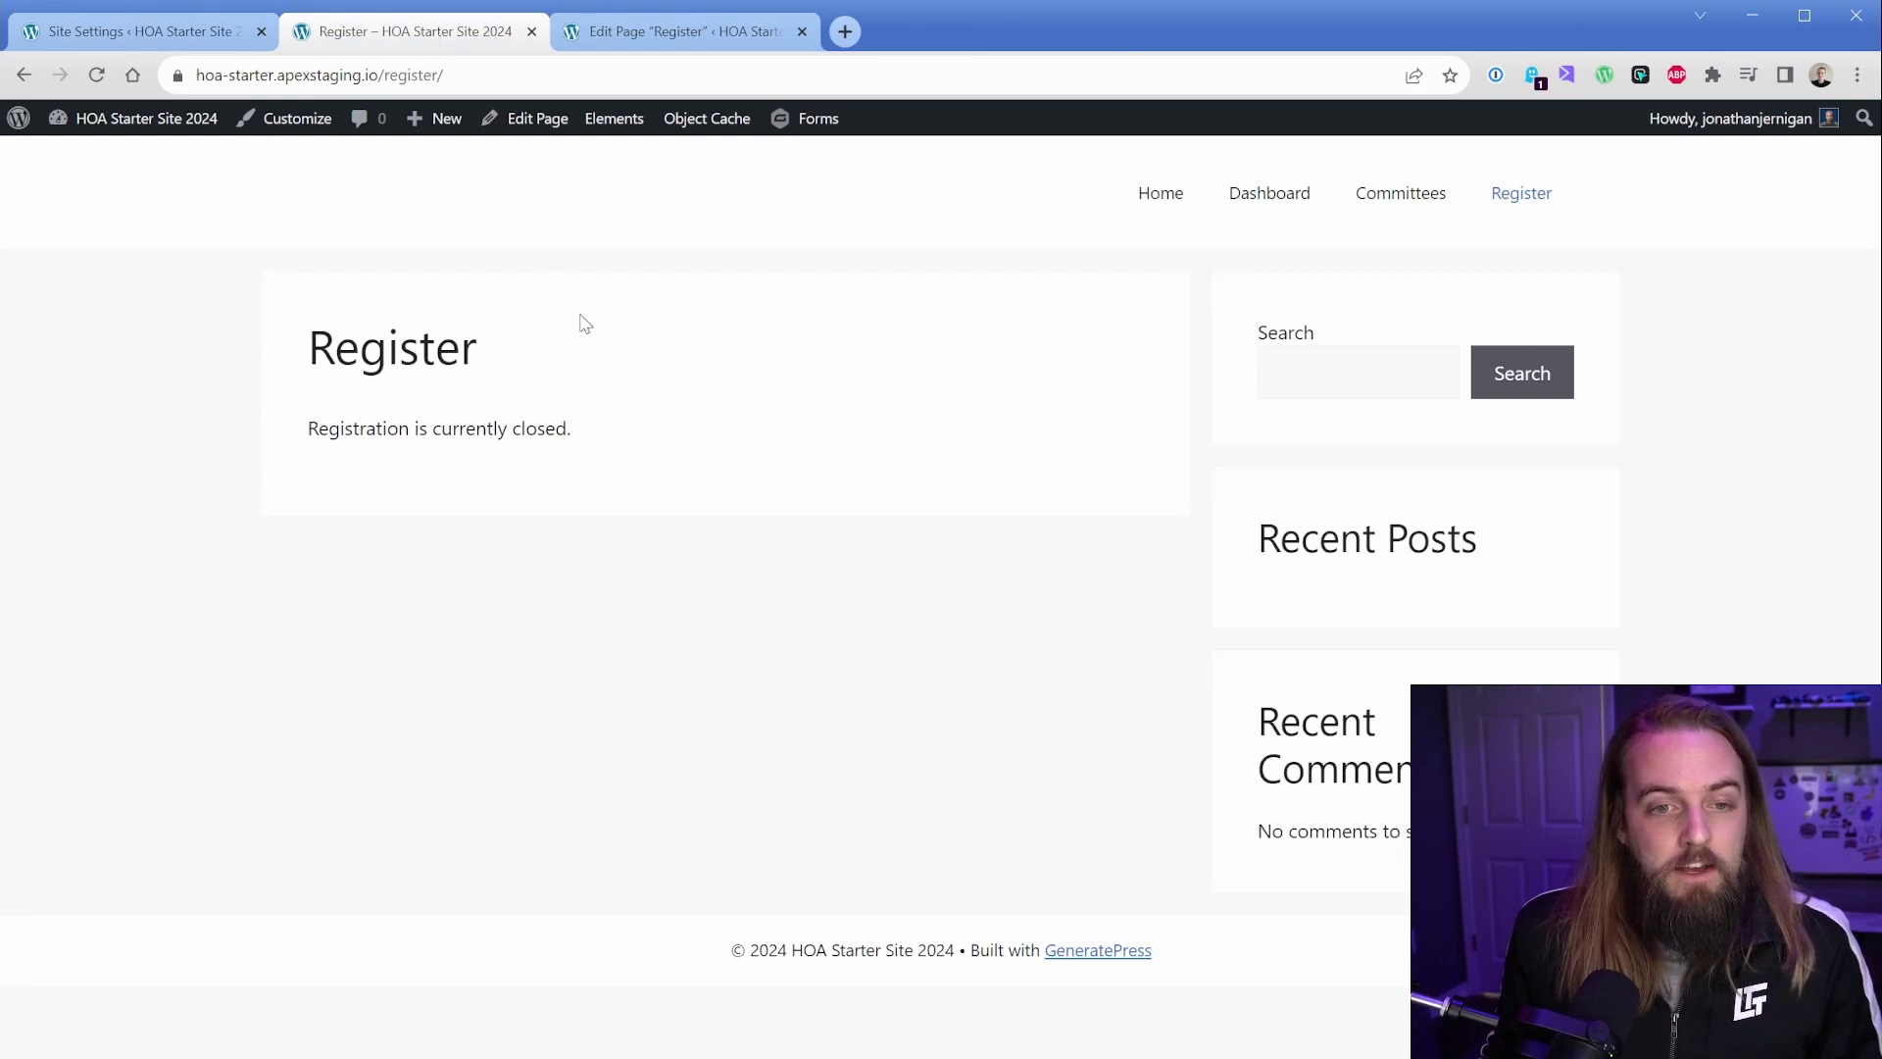
Step: Select the Registration - Open container in the editor and browse its Visibility controls
click(643, 33)
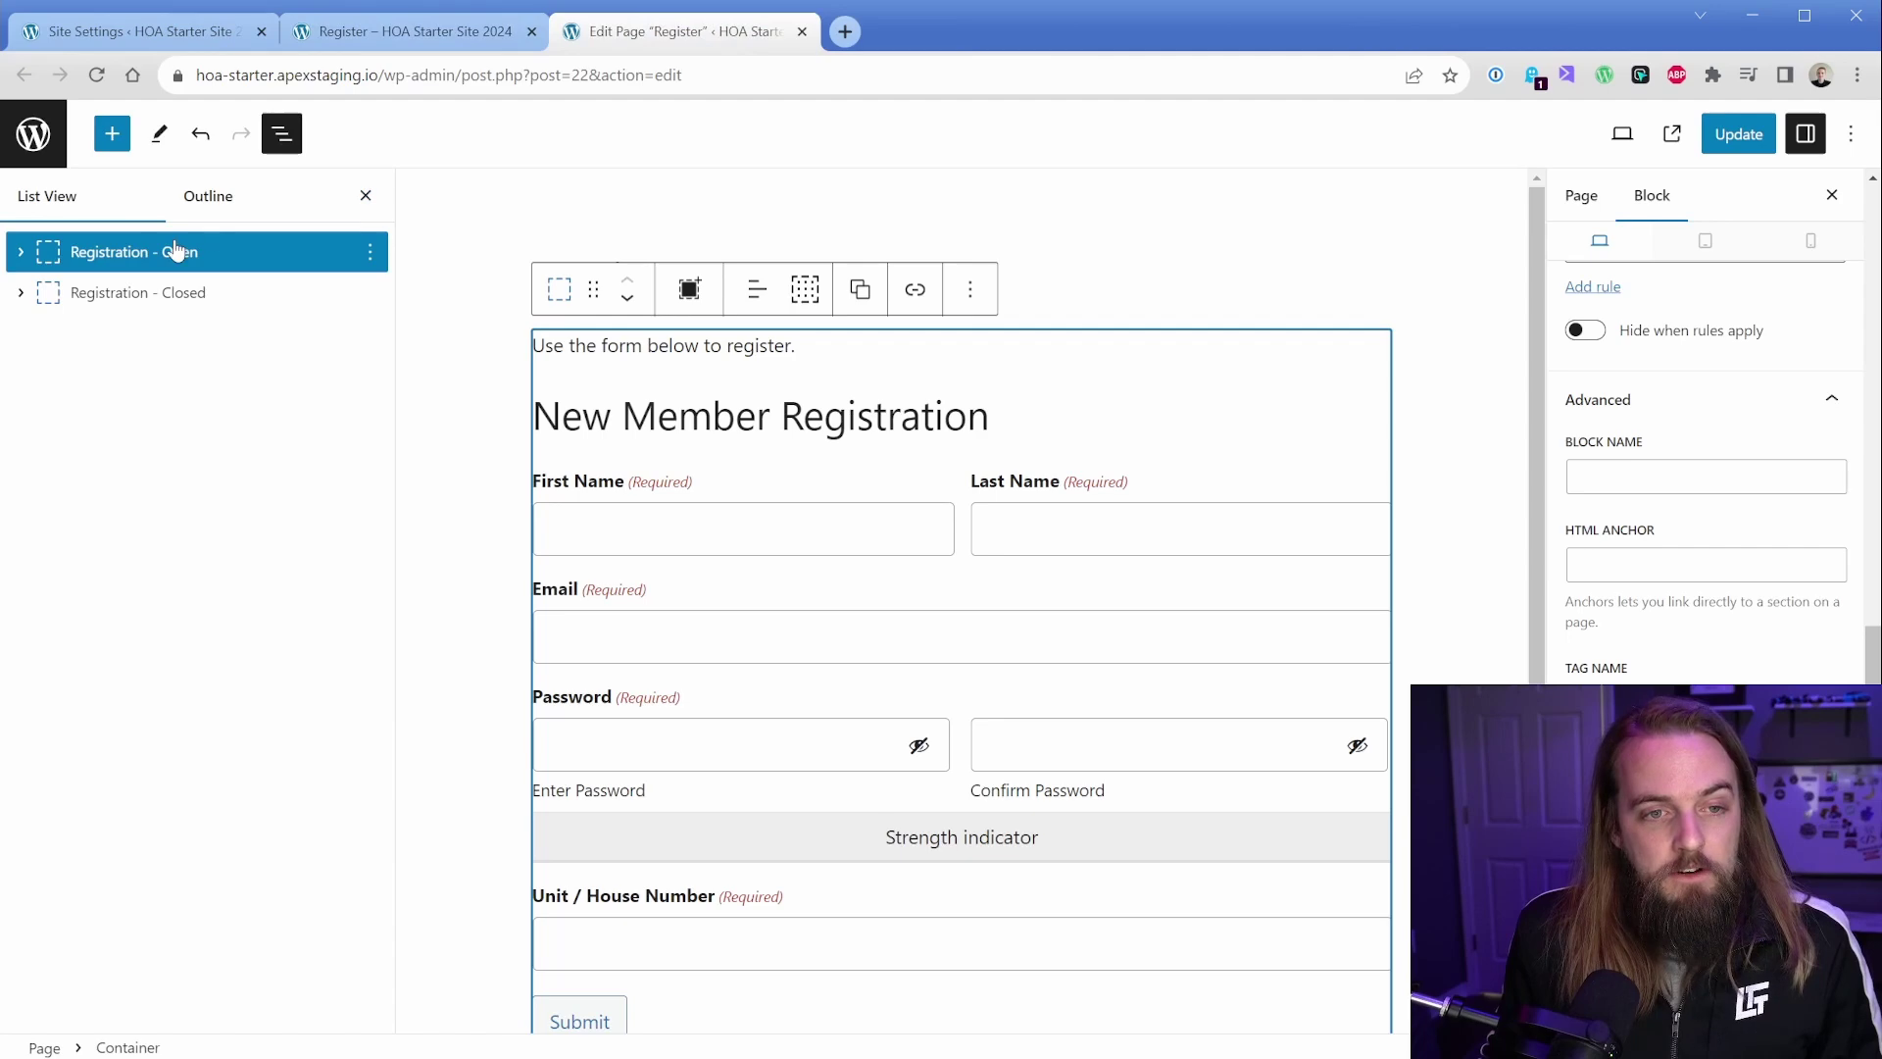
click(235, 257)
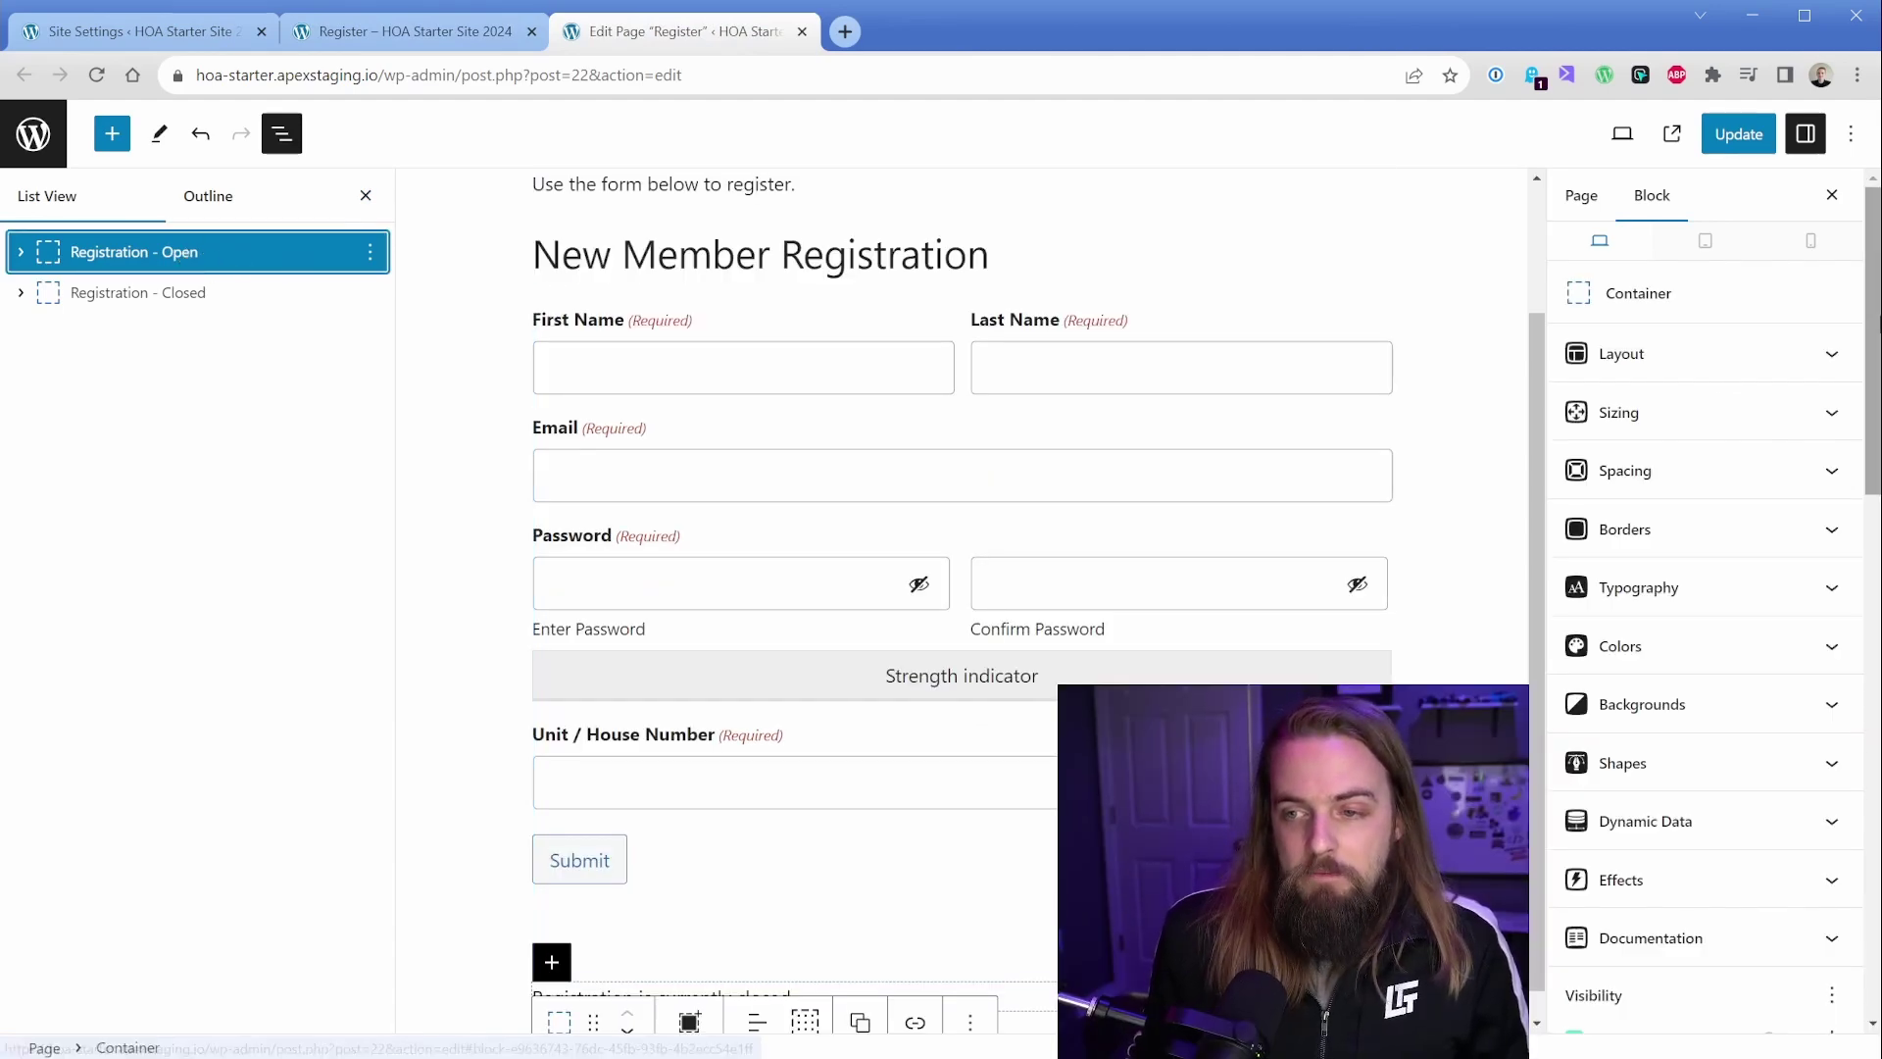
drag(1867, 345, 1867, 598)
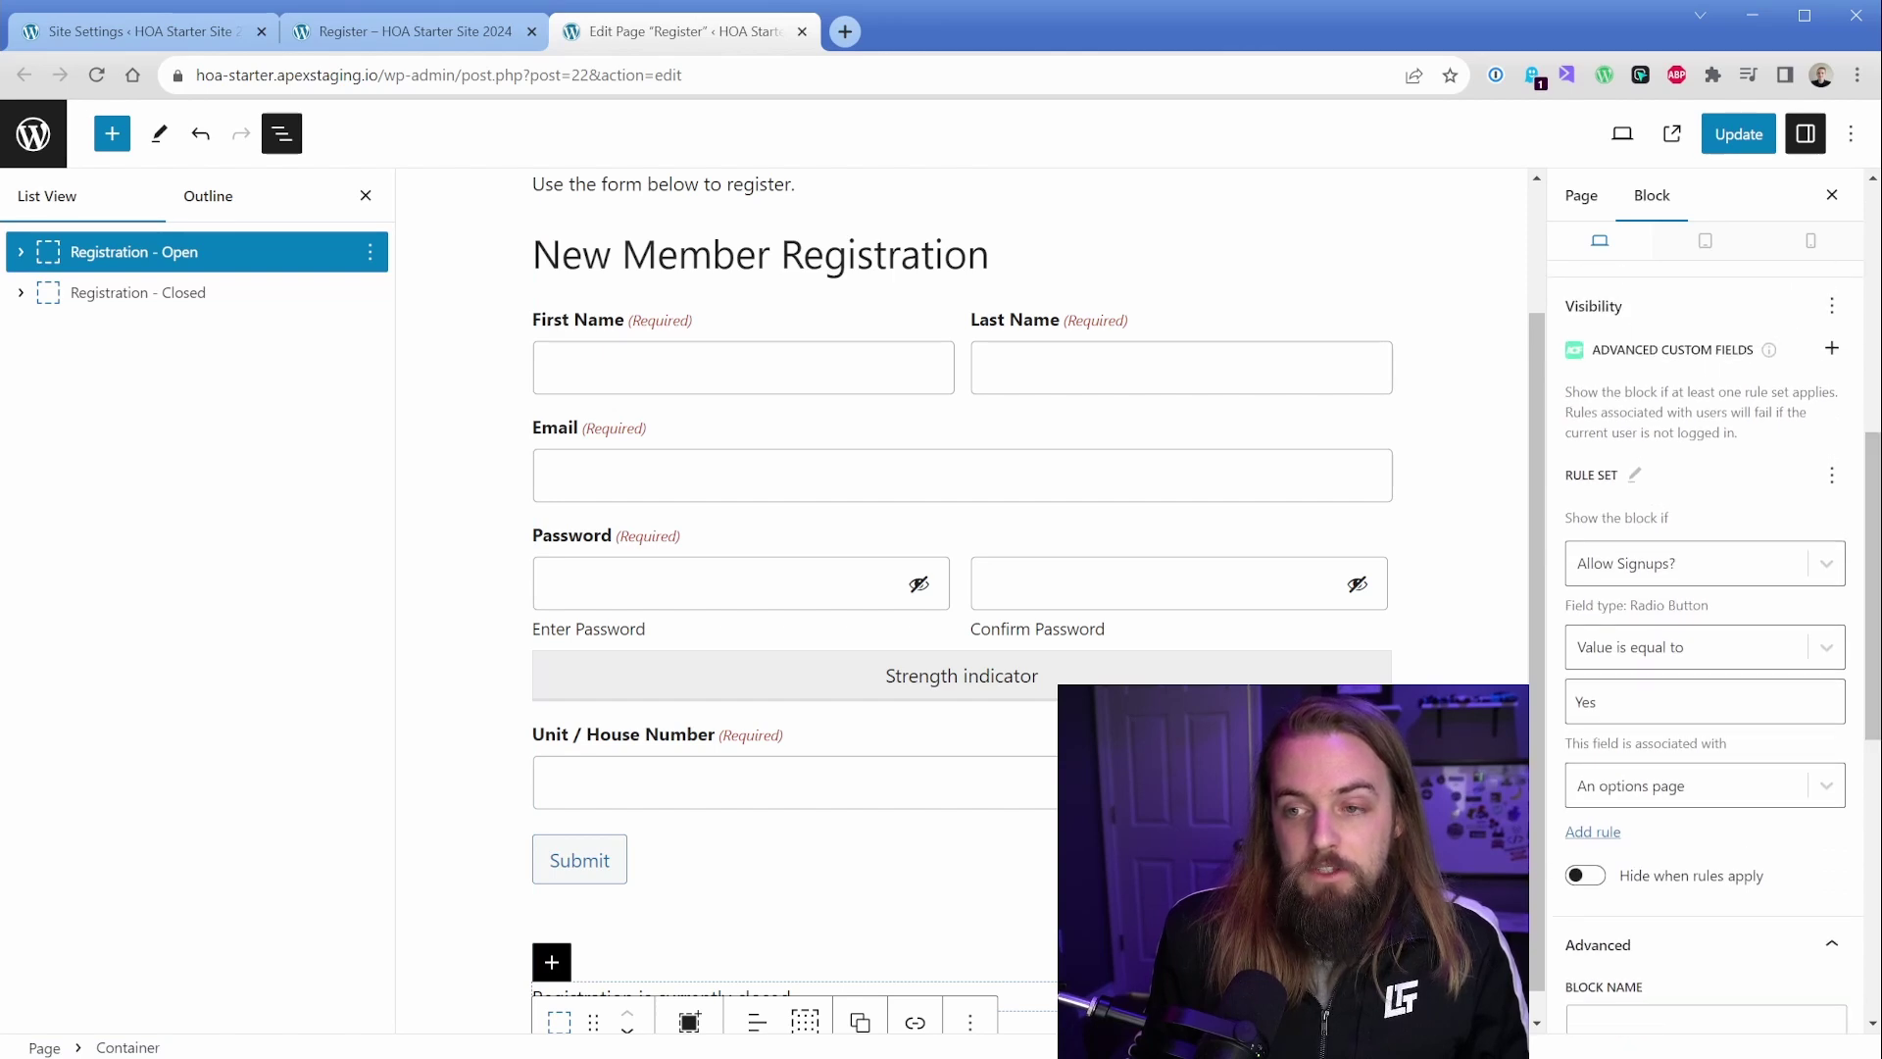
click(1830, 305)
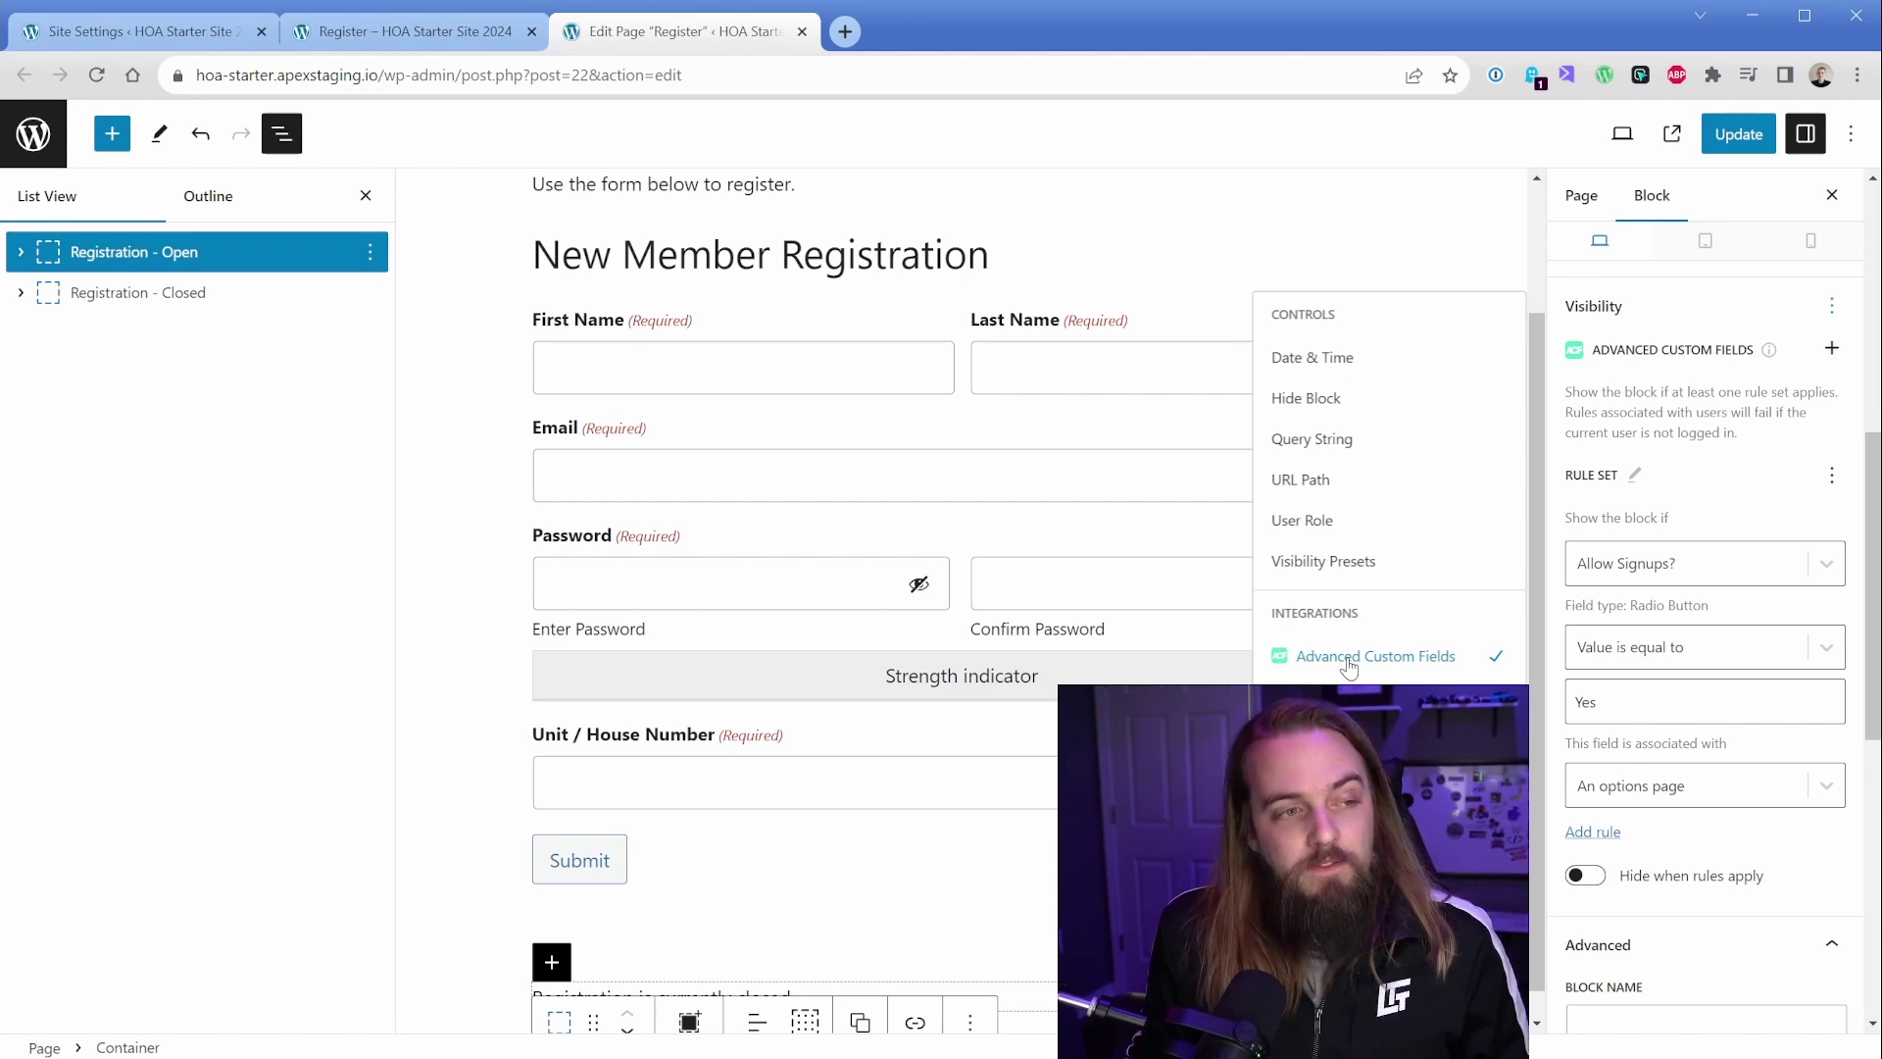
click(1727, 497)
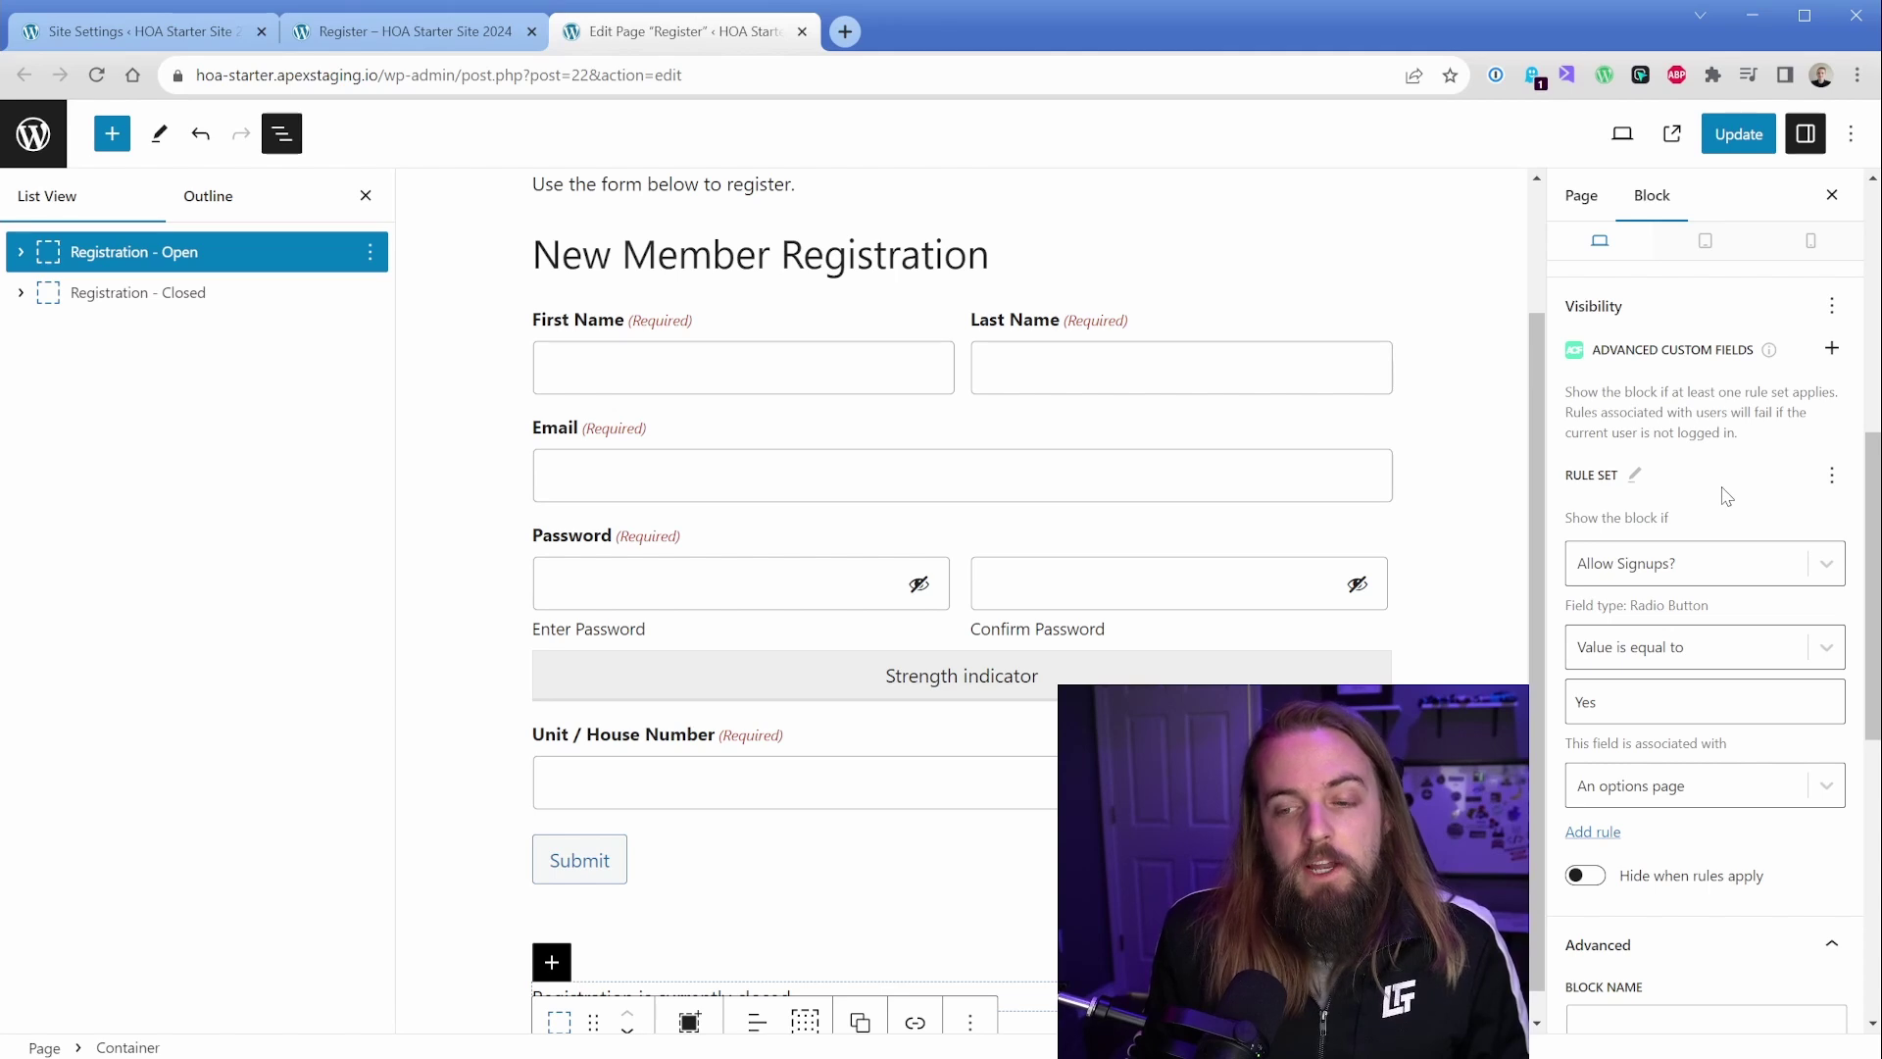
Step: Add a visibility rule: Allow Signups? value is equal to Yes
click(1714, 573)
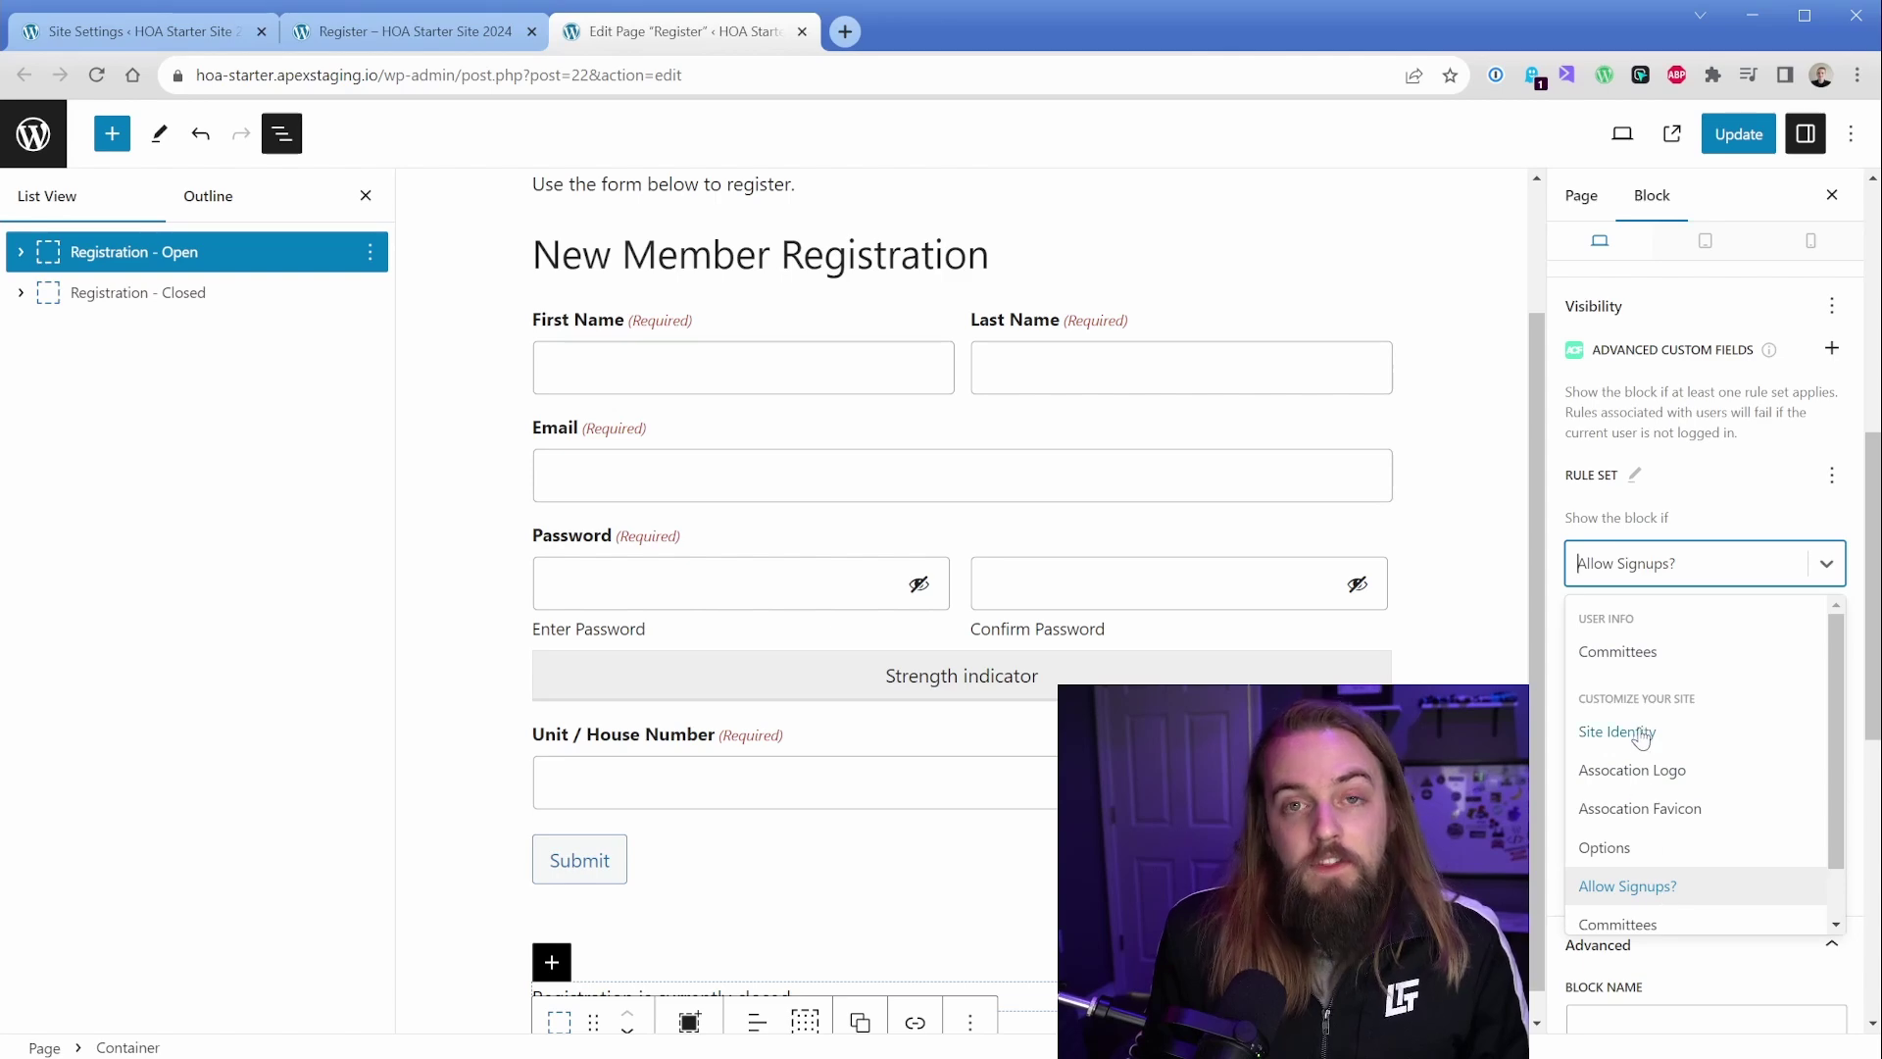
click(1659, 892)
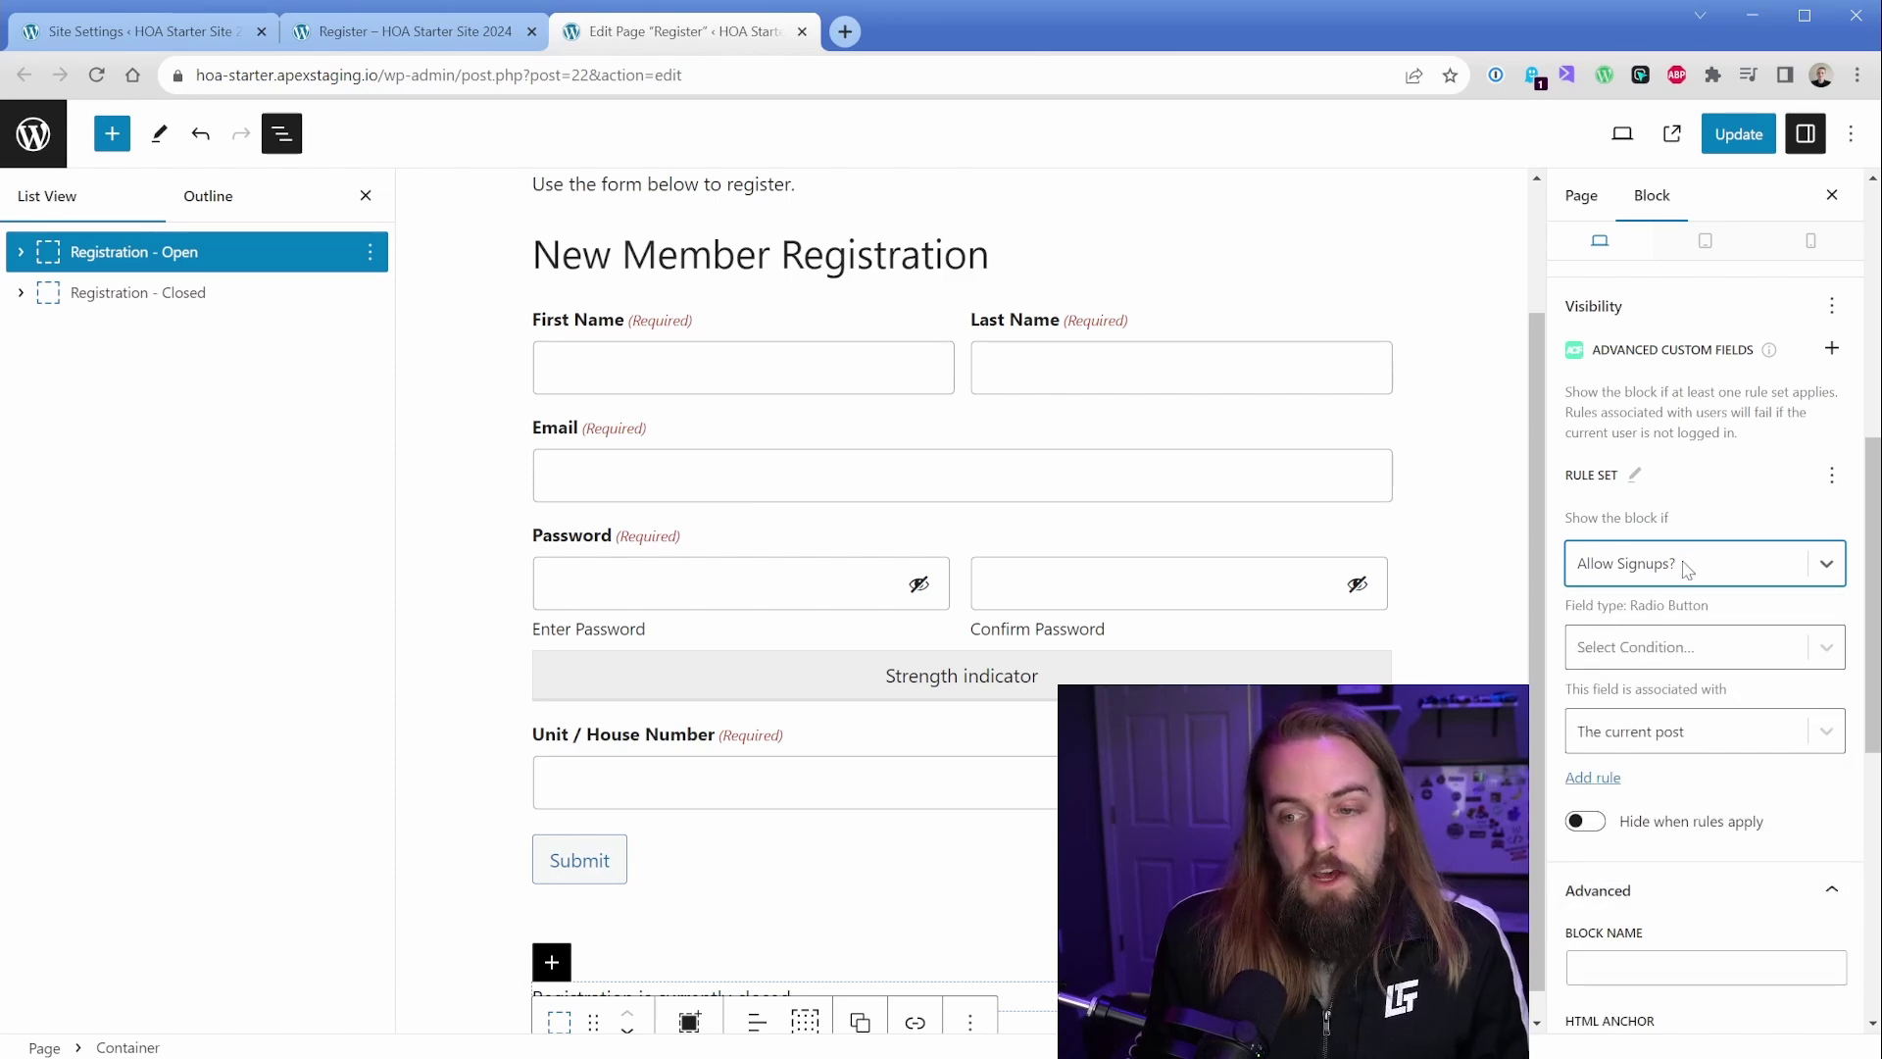
click(1693, 657)
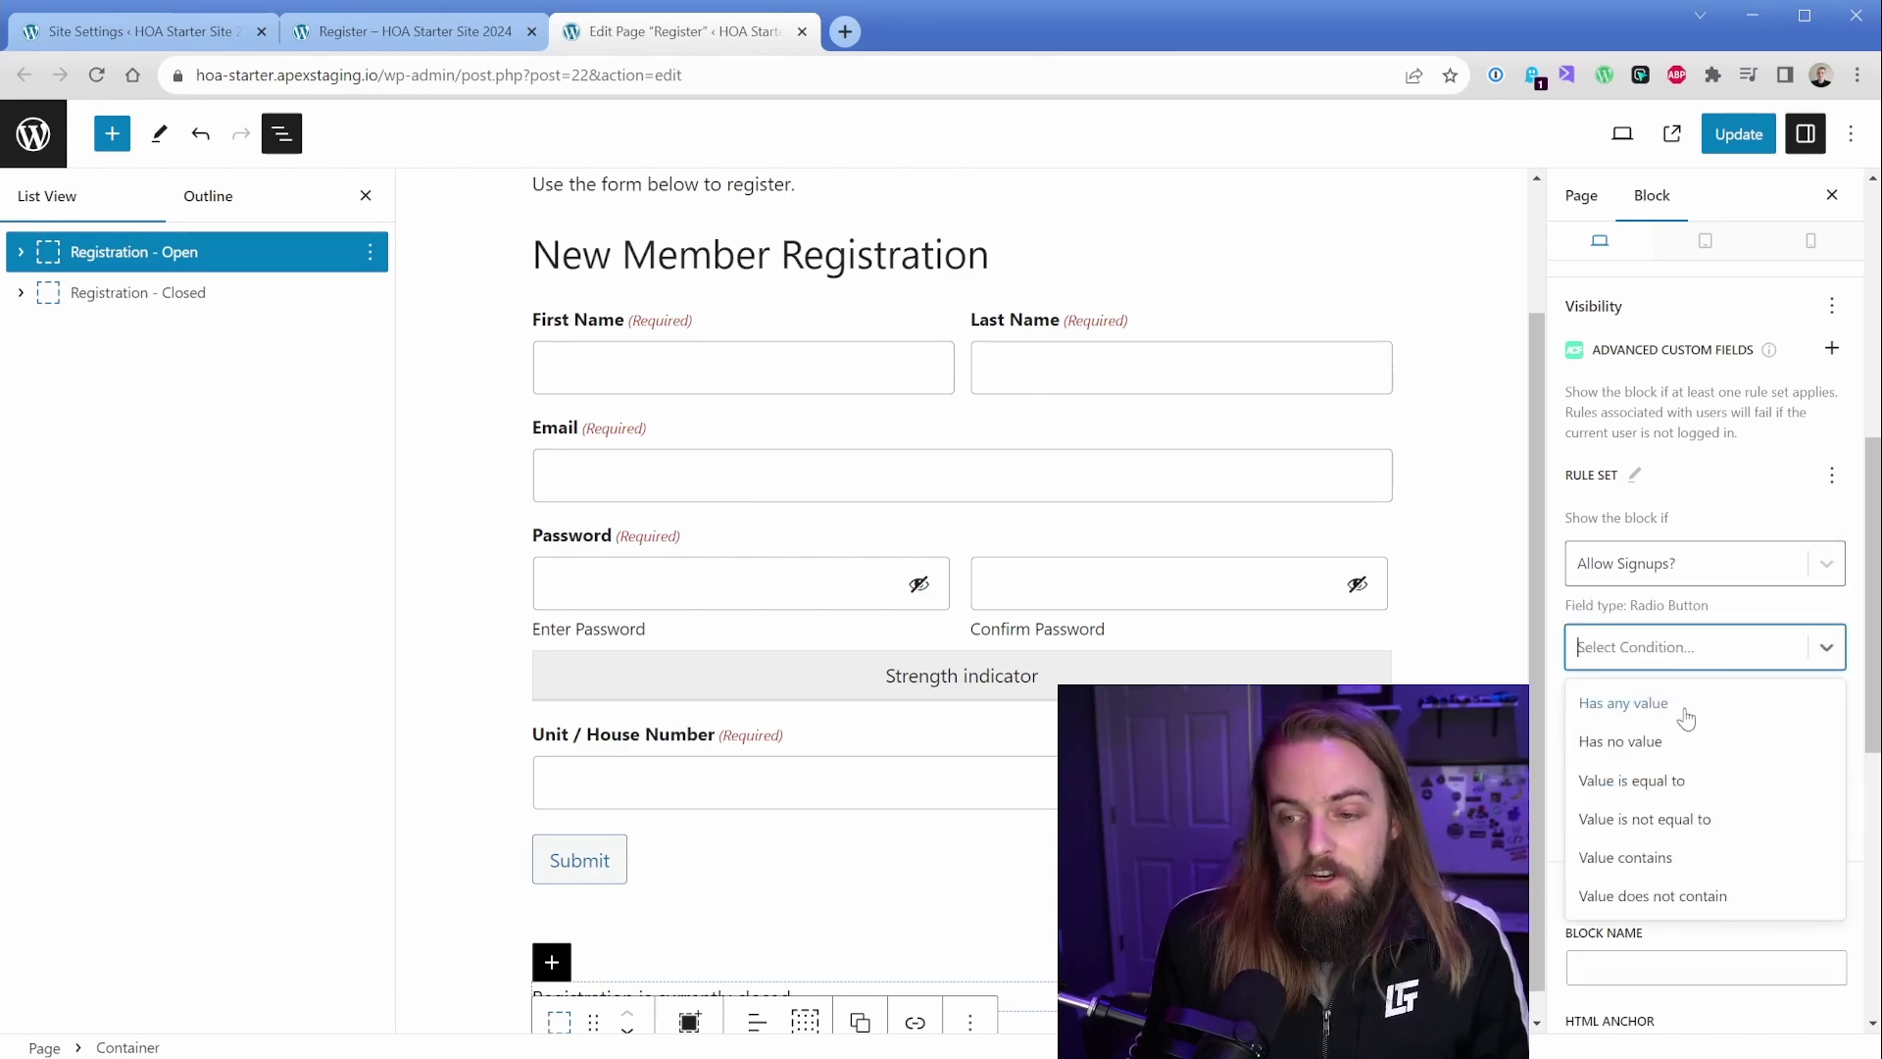
click(1686, 782)
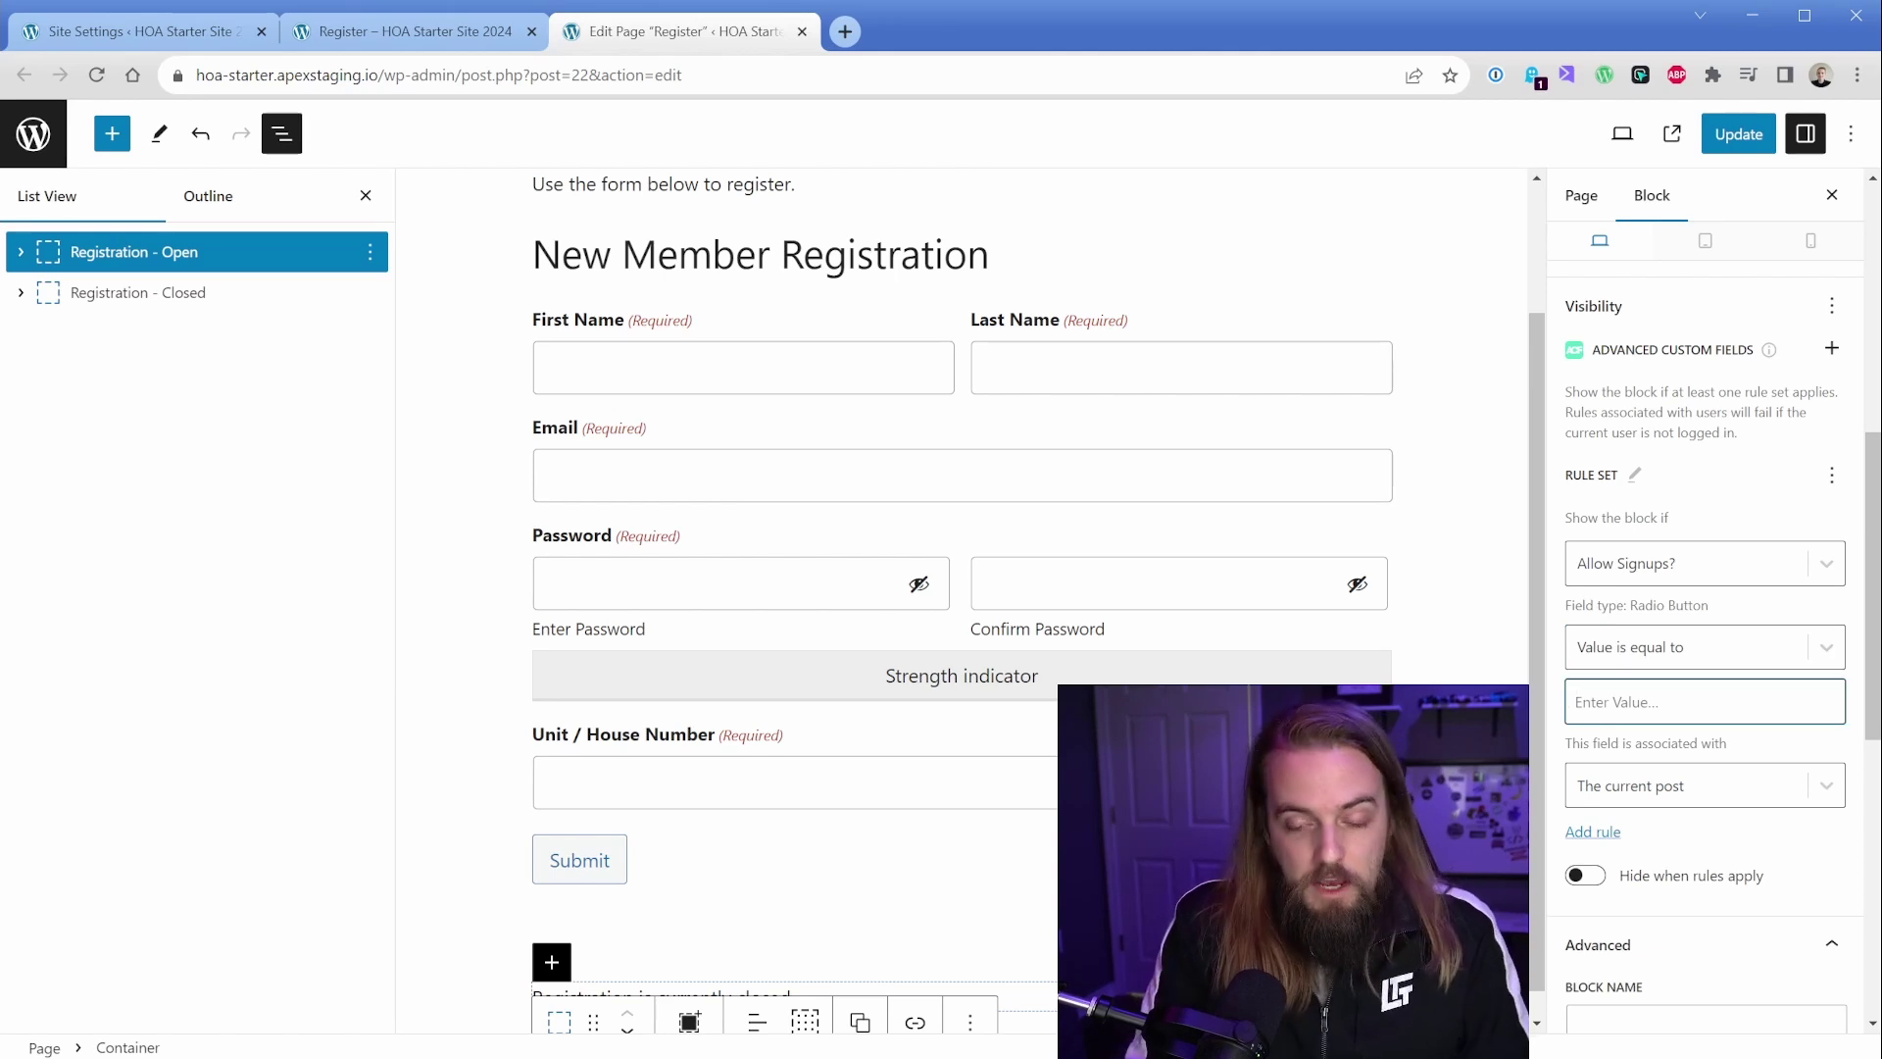
text(Yes)
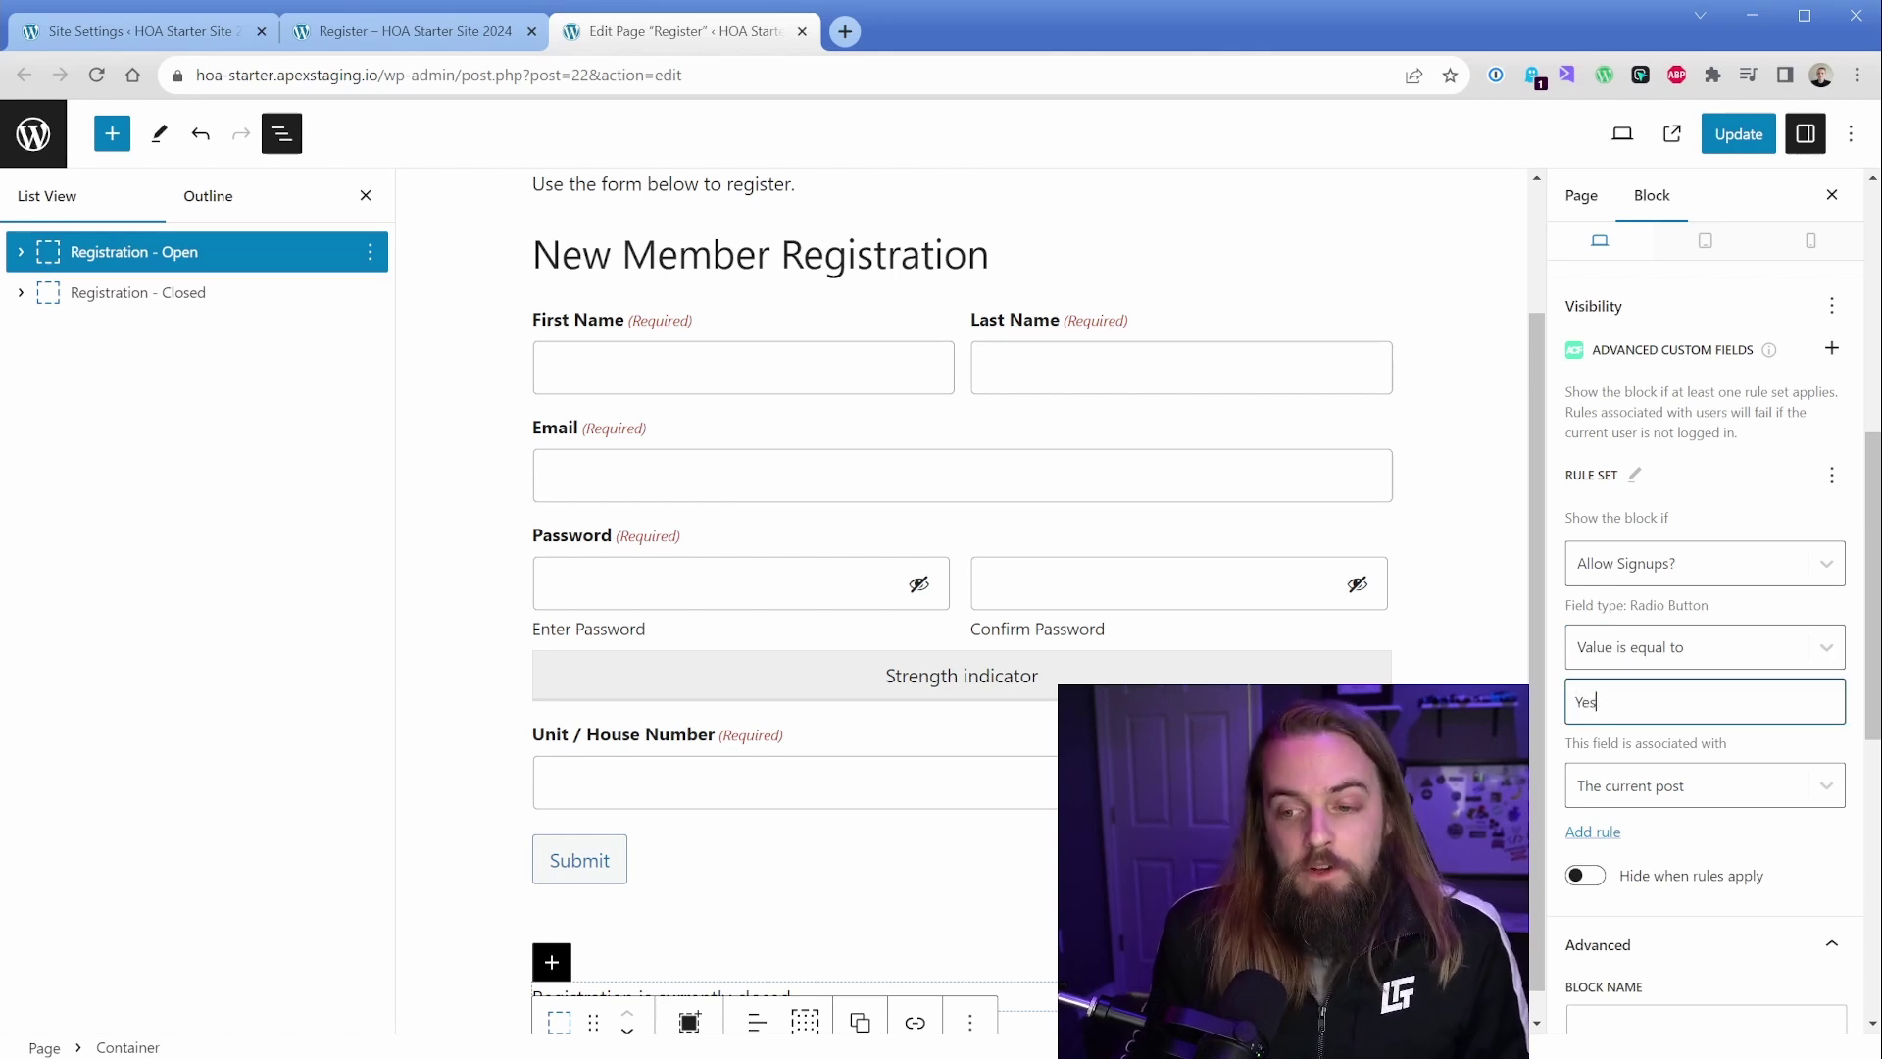
scroll(1769, 691, down, 5)
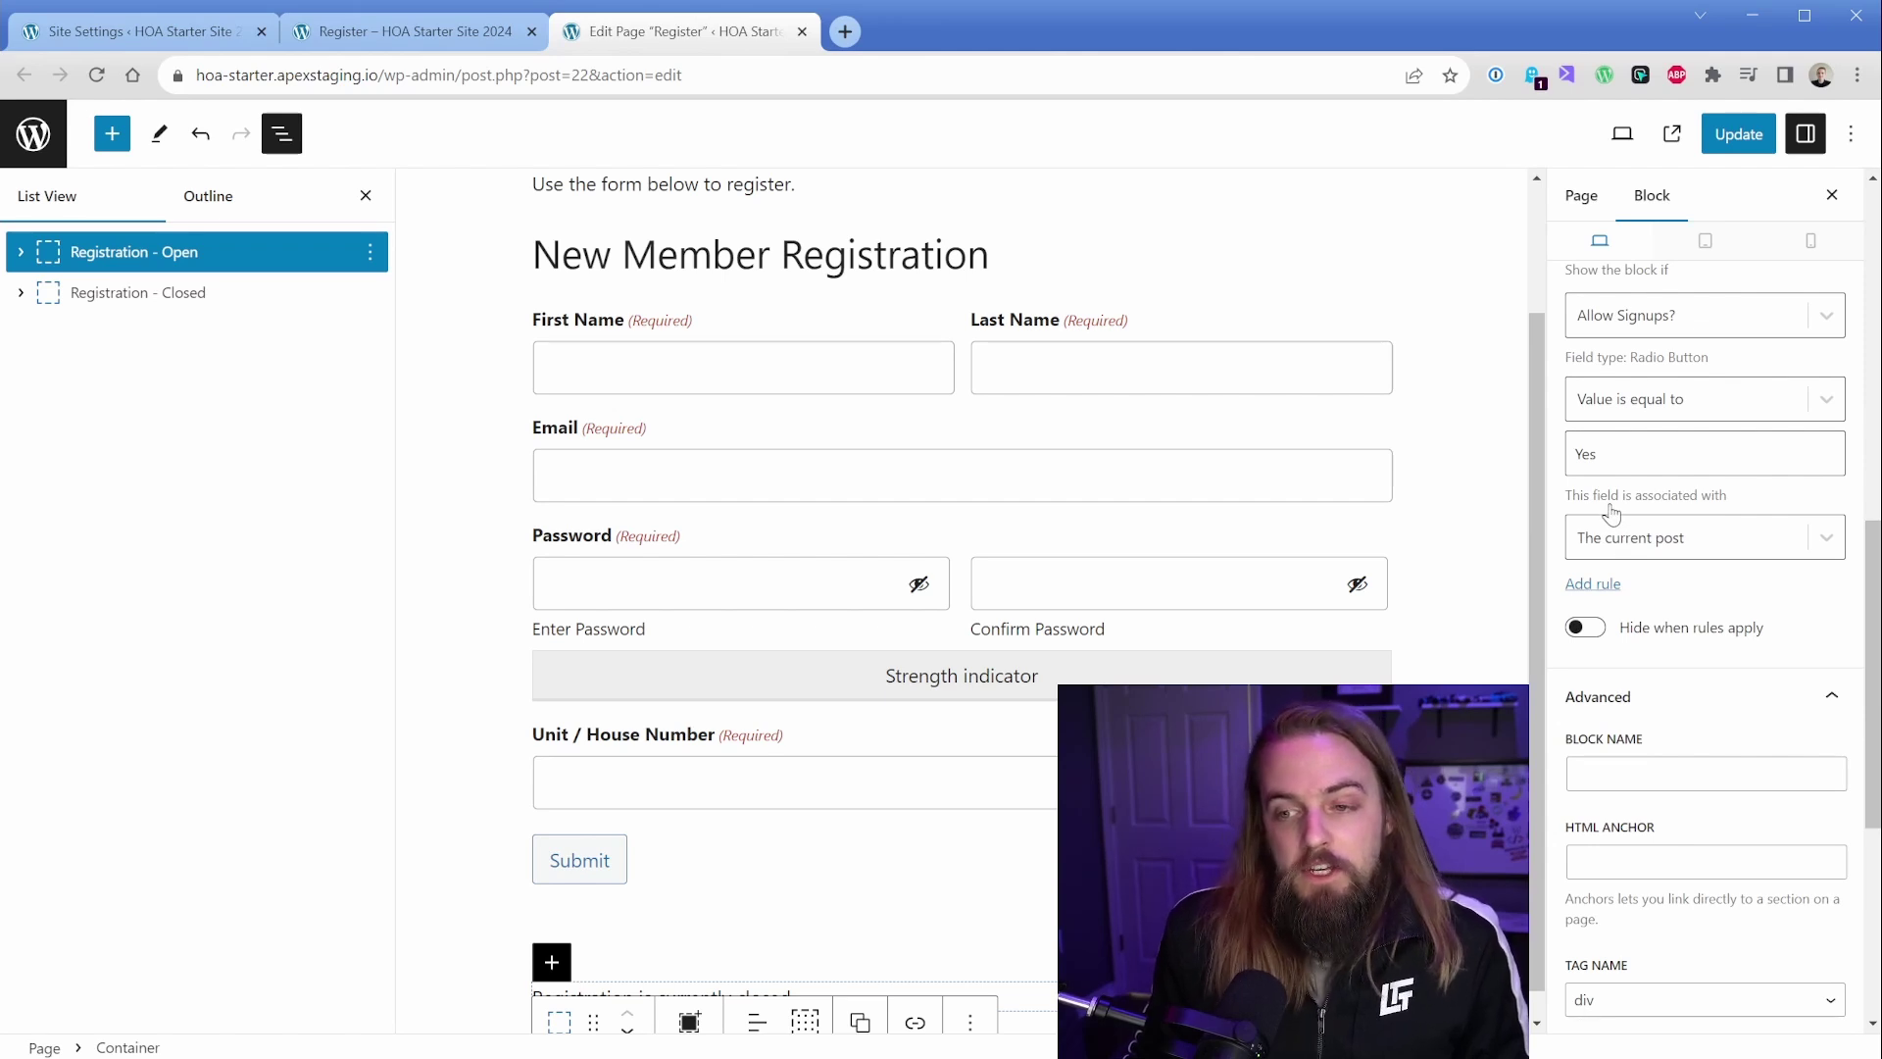
Step: Link Allow Signups? to An options page, confirm Registration - Closed's rule, save, and view Register
click(1652, 537)
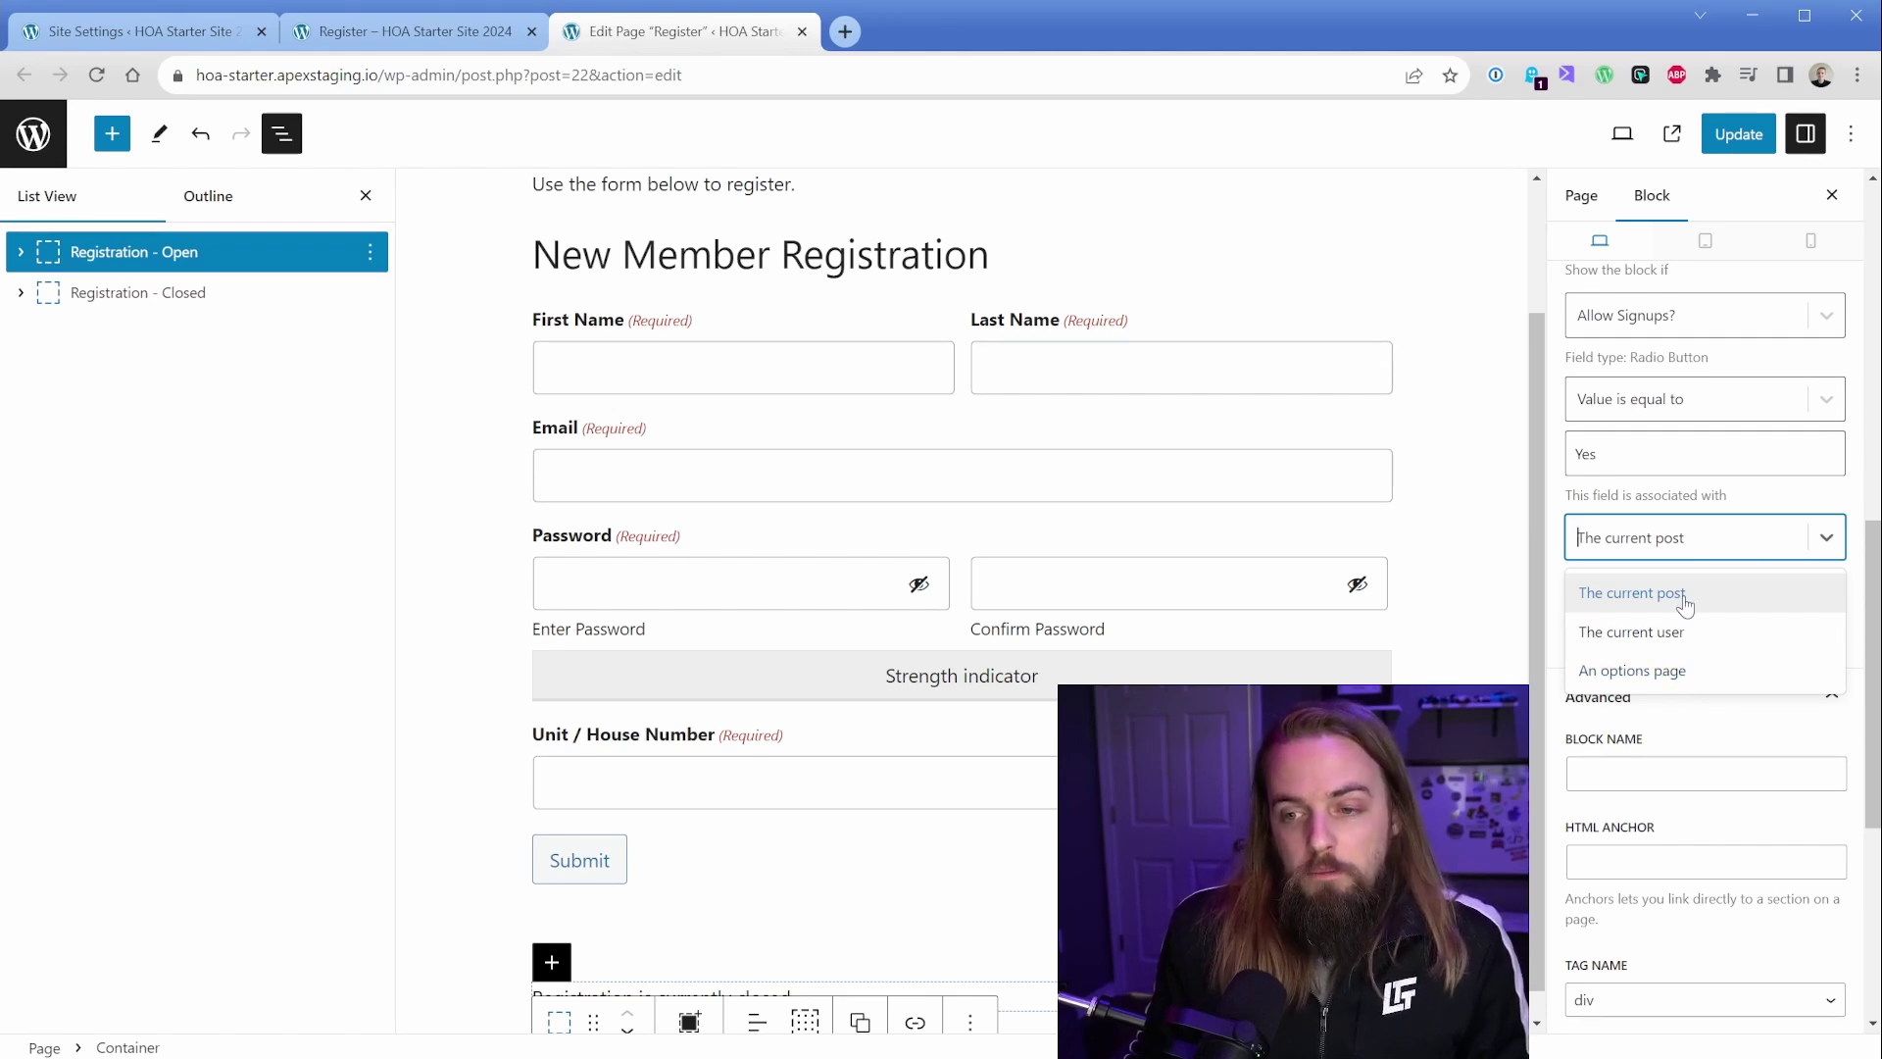
click(1676, 676)
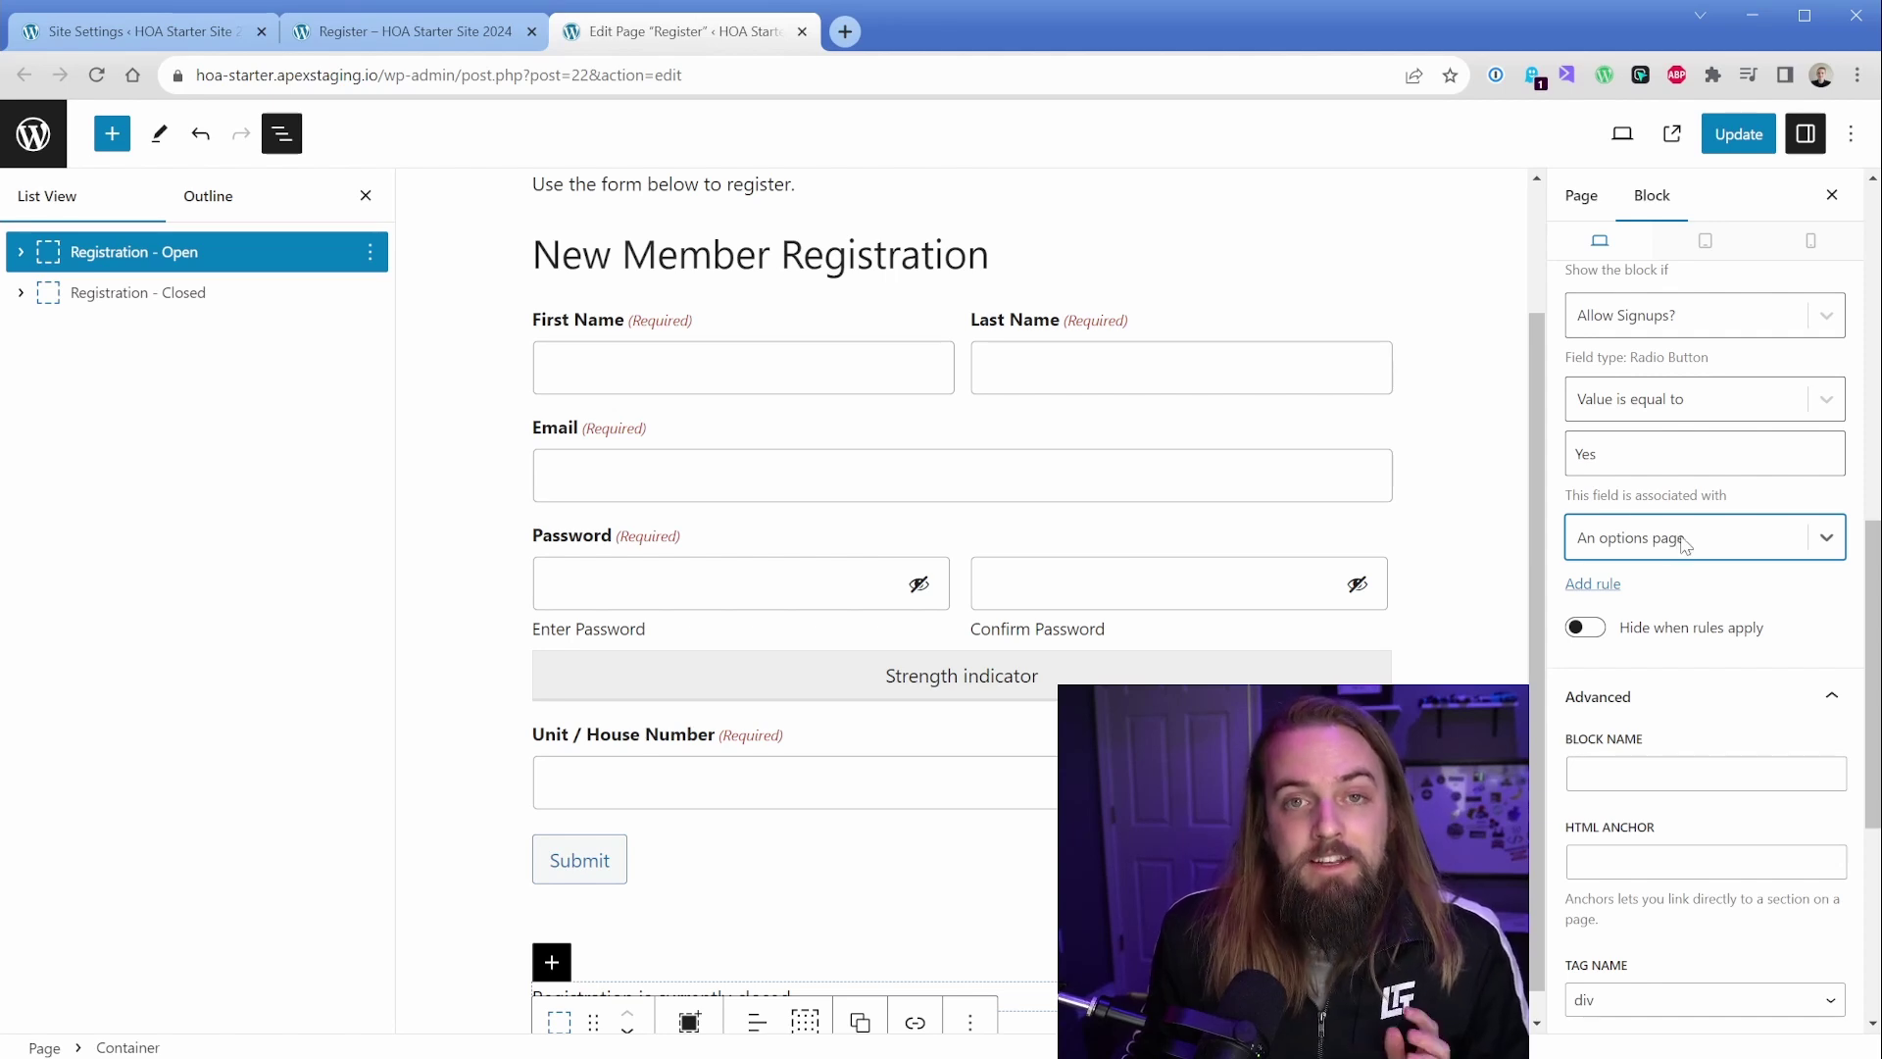
click(186, 294)
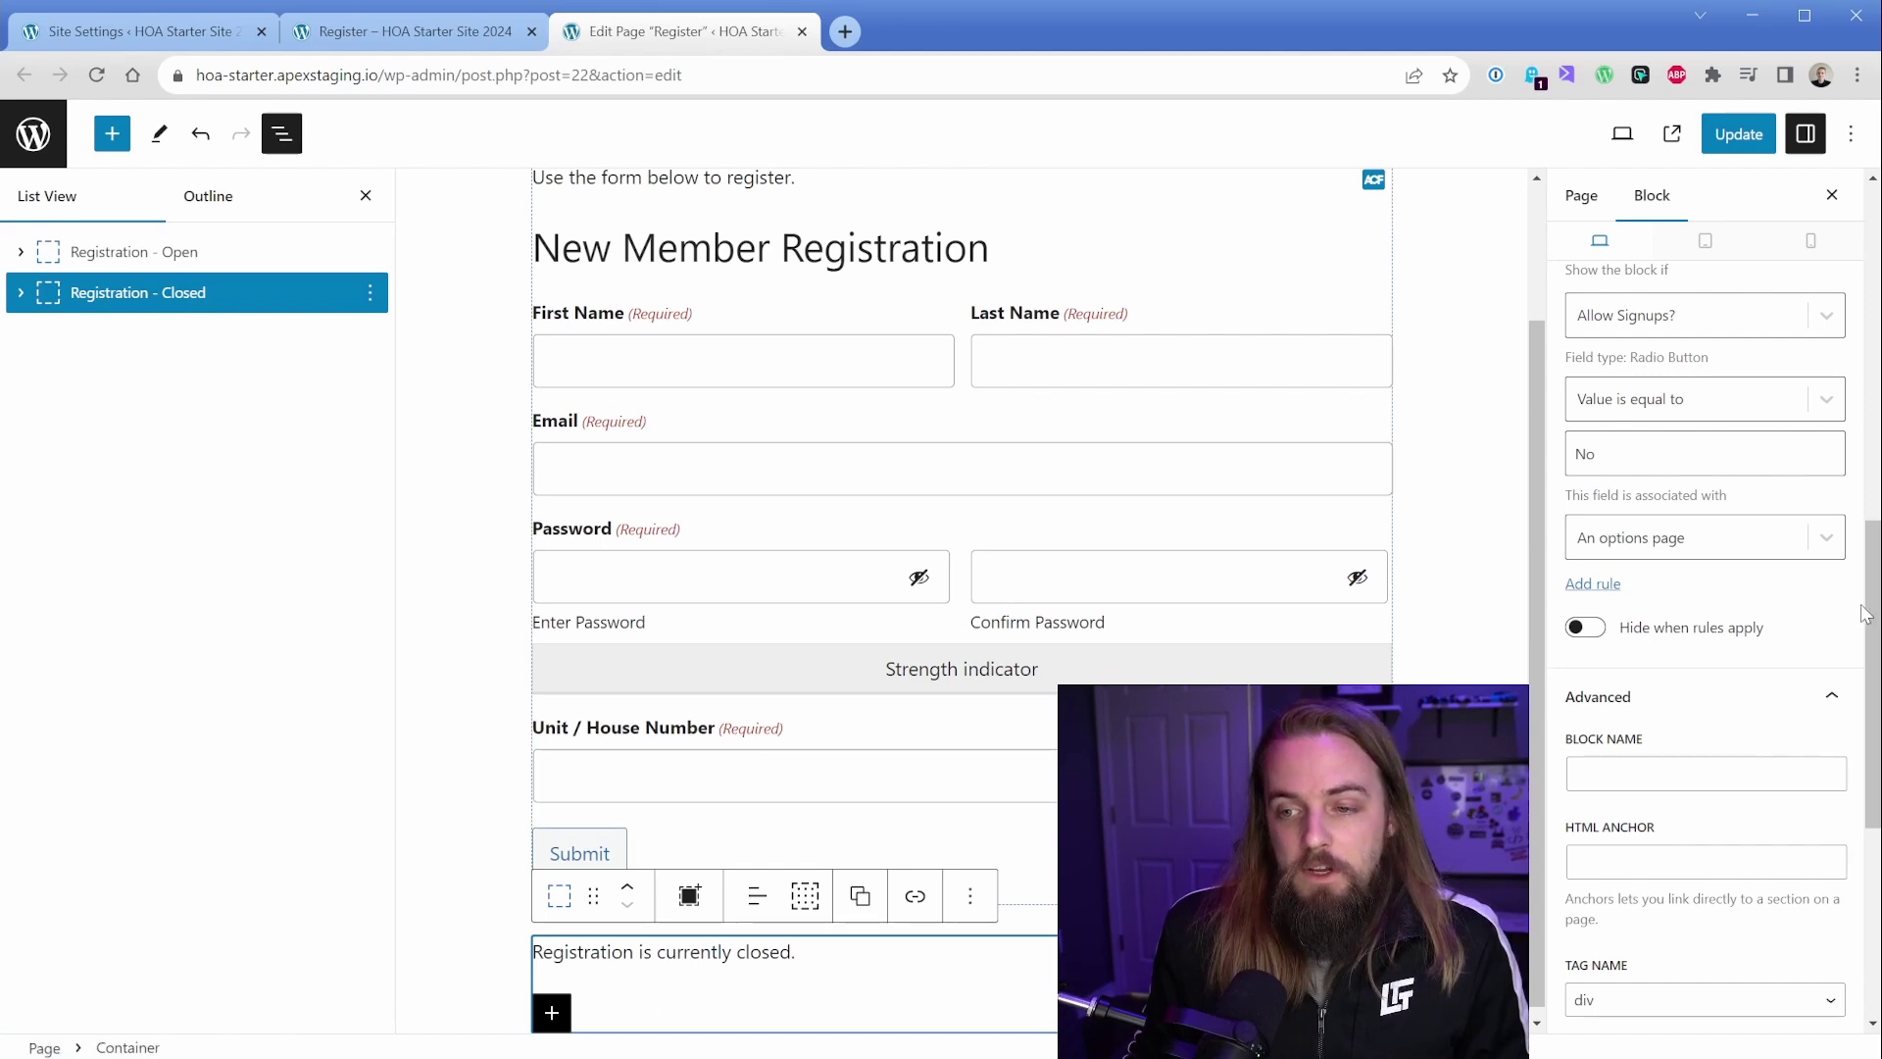
scroll(1862, 615, up, 1)
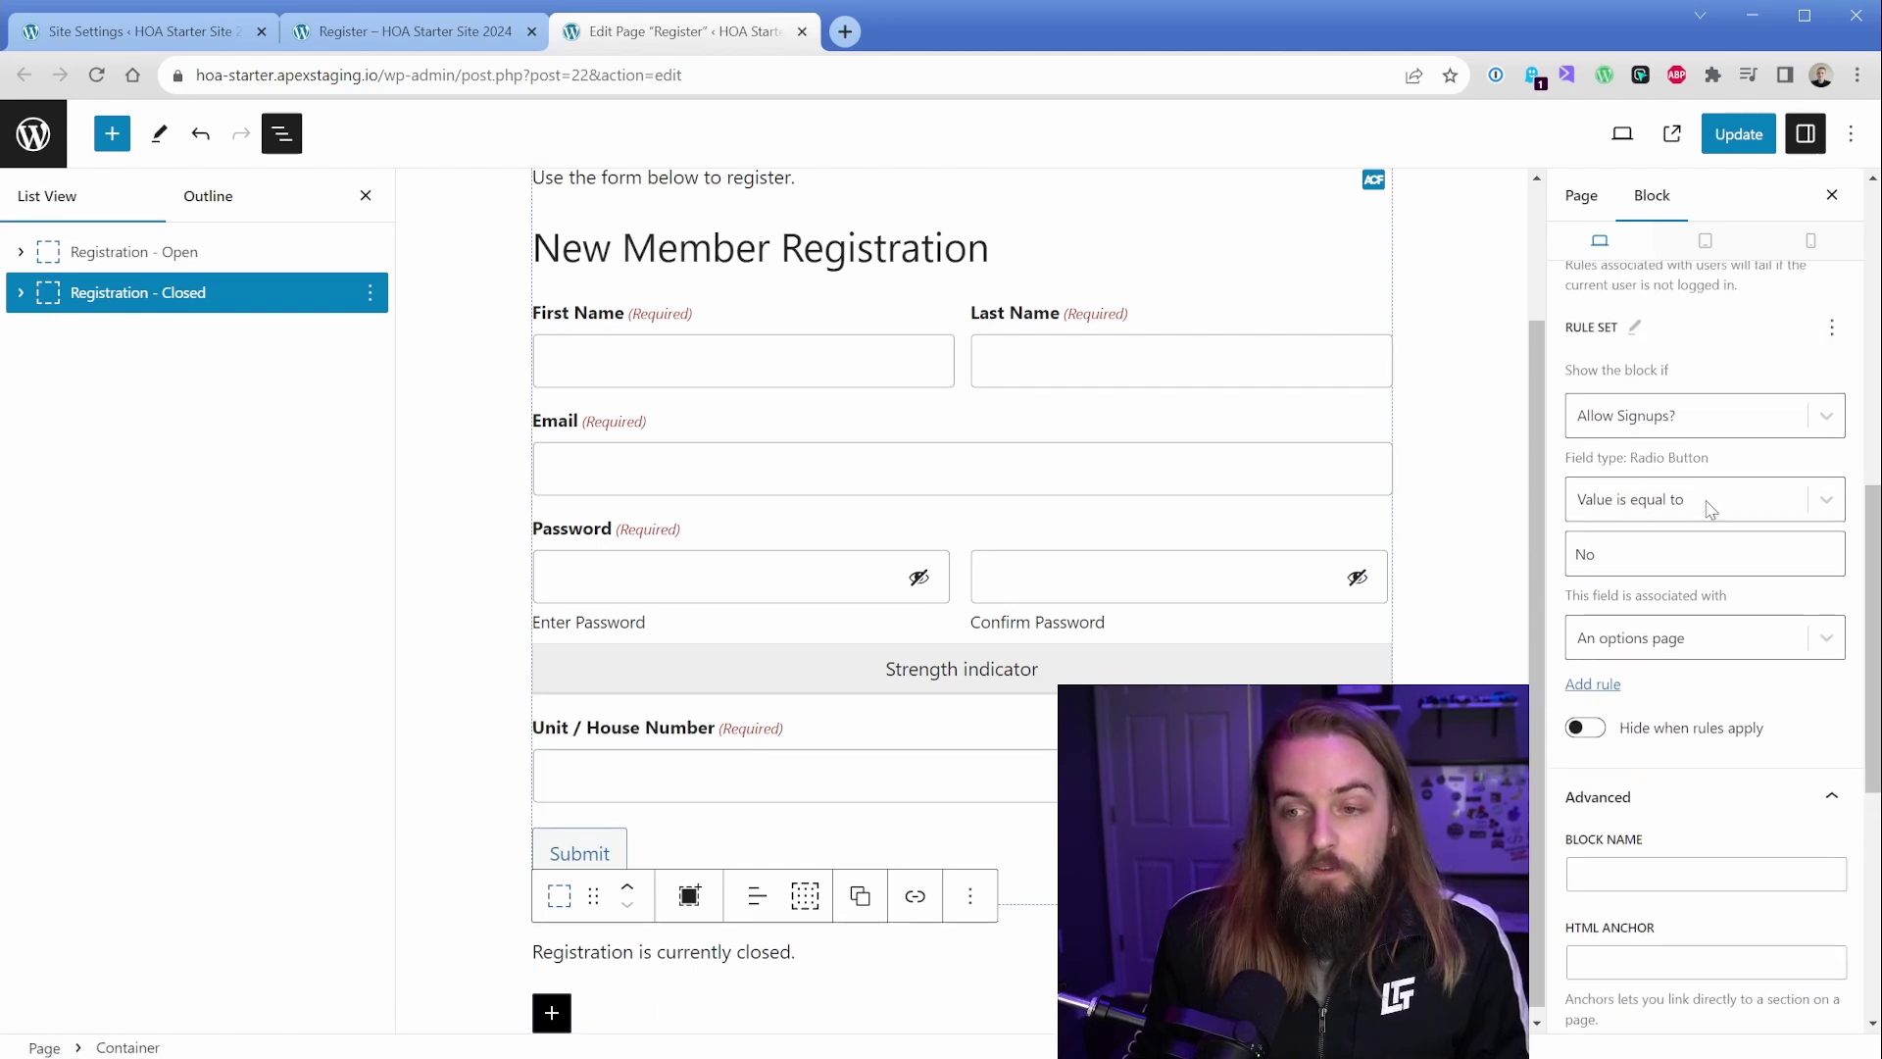
click(1713, 642)
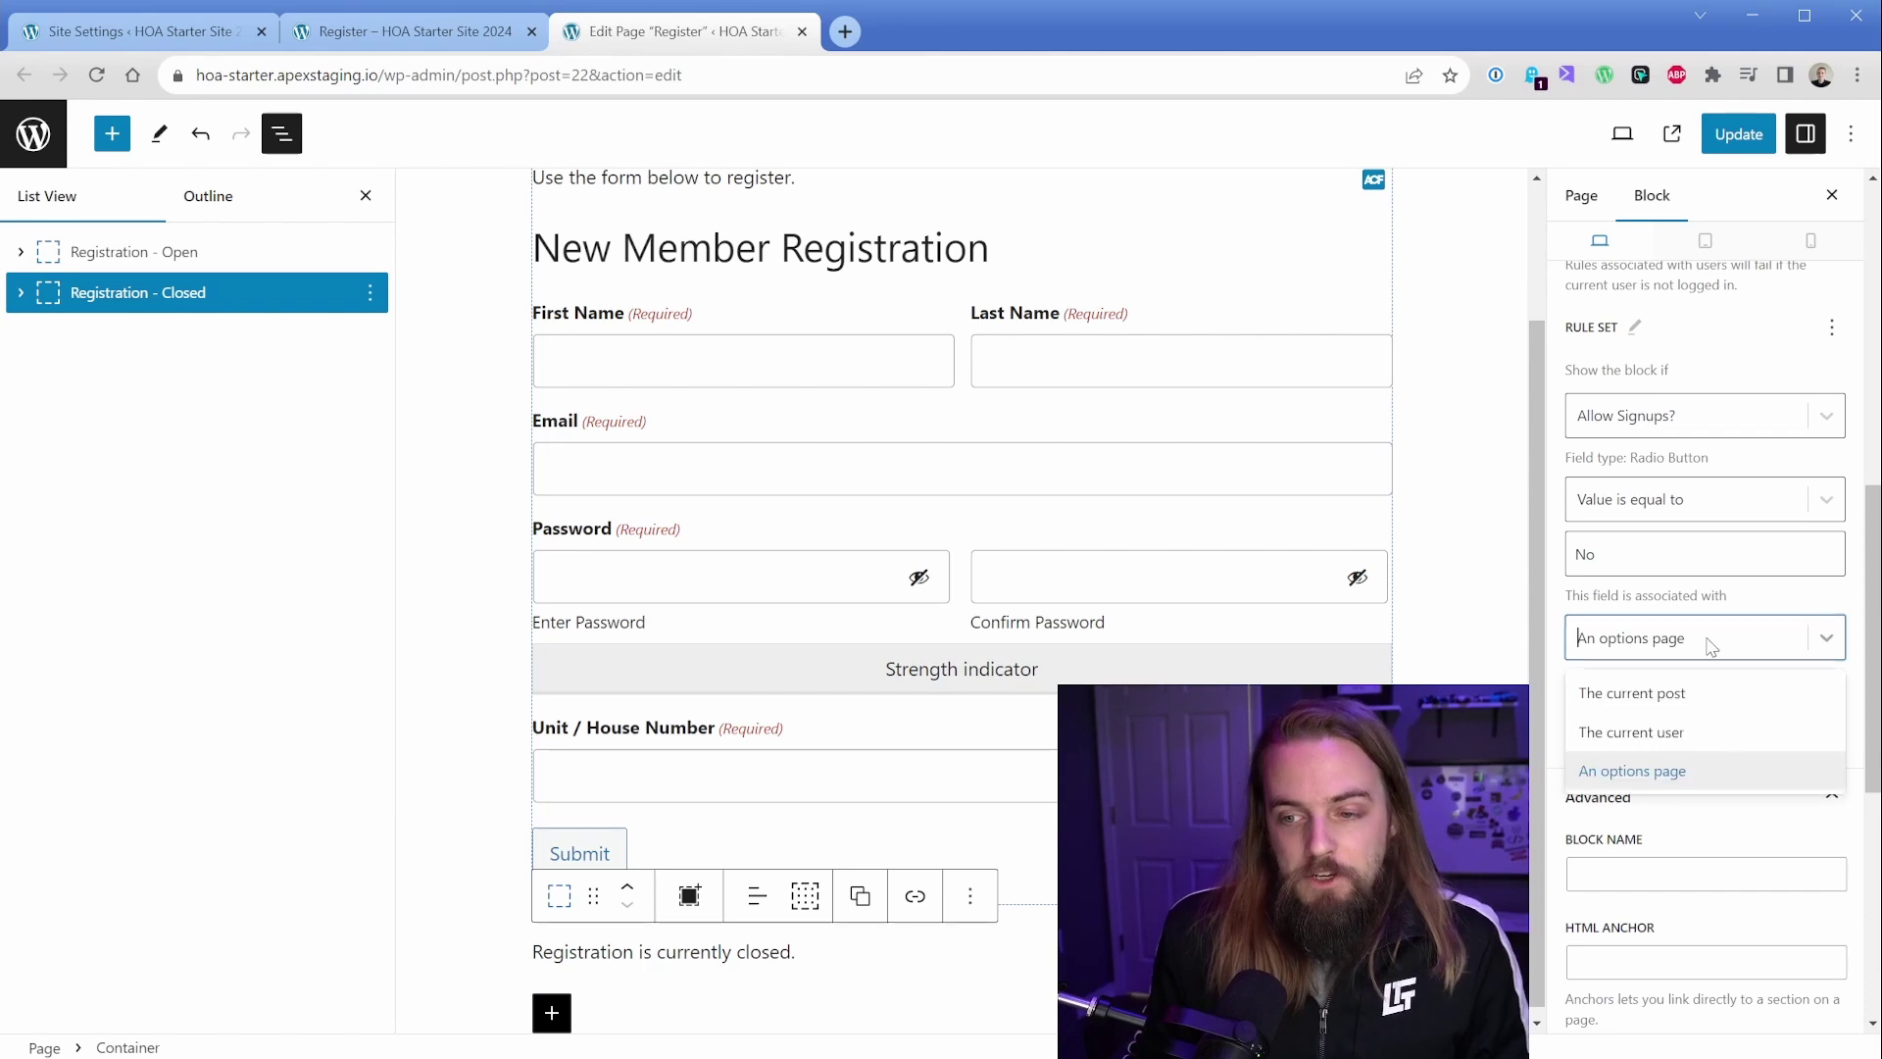
click(1713, 642)
click(1738, 134)
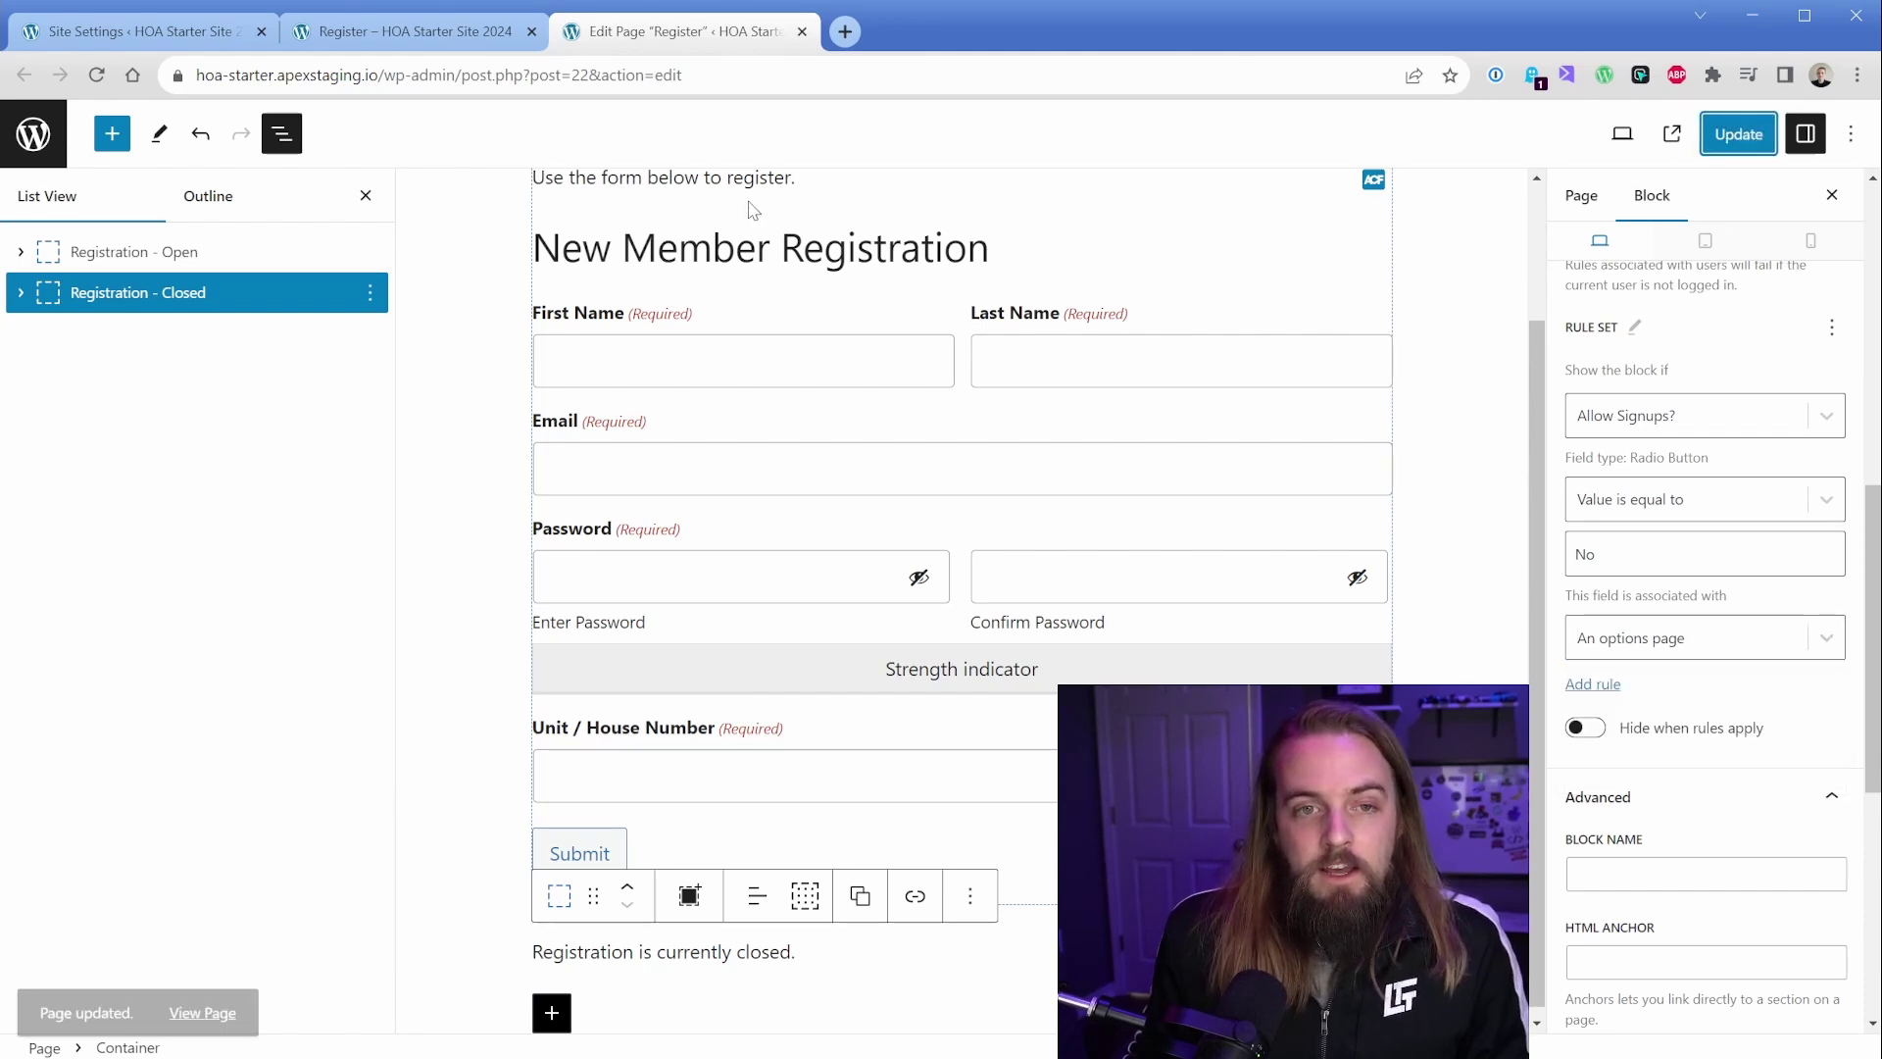
click(415, 32)
Step: Set Allow Signups? to Yes in Site Settings and save
click(86, 82)
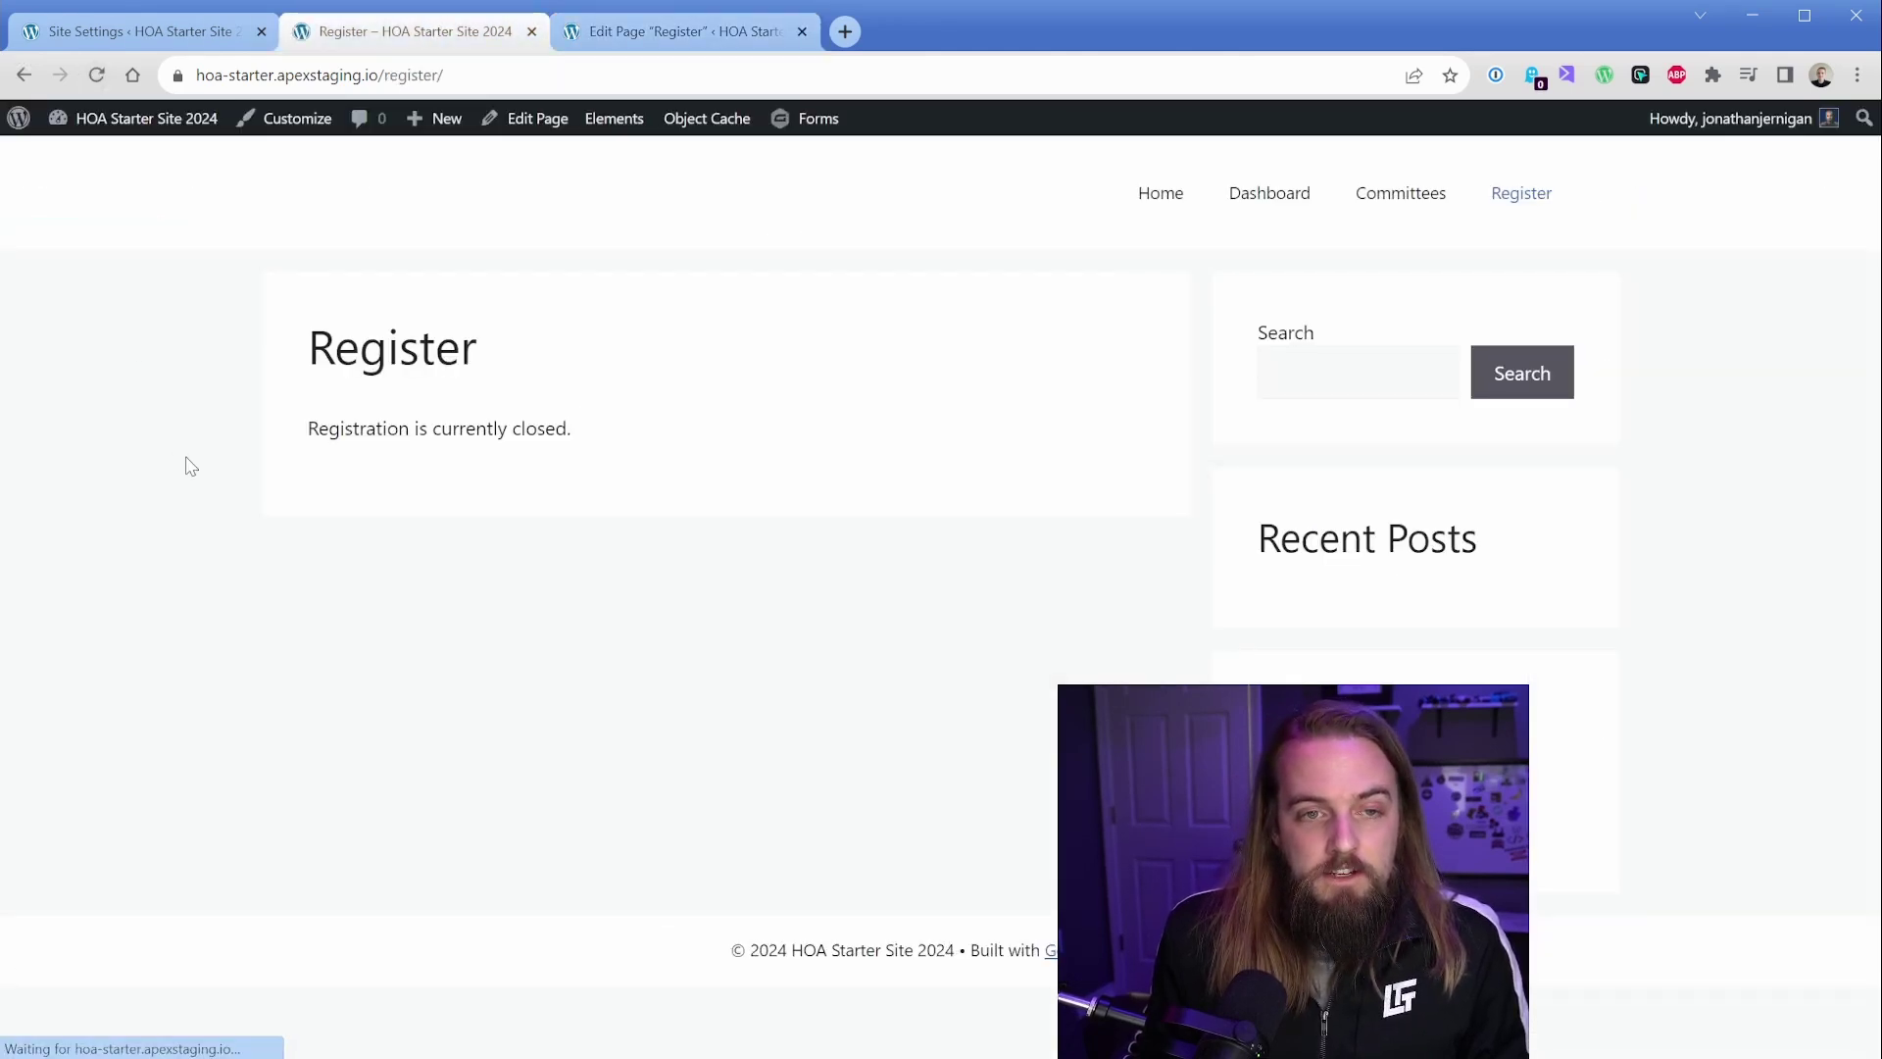
click(150, 41)
click(375, 286)
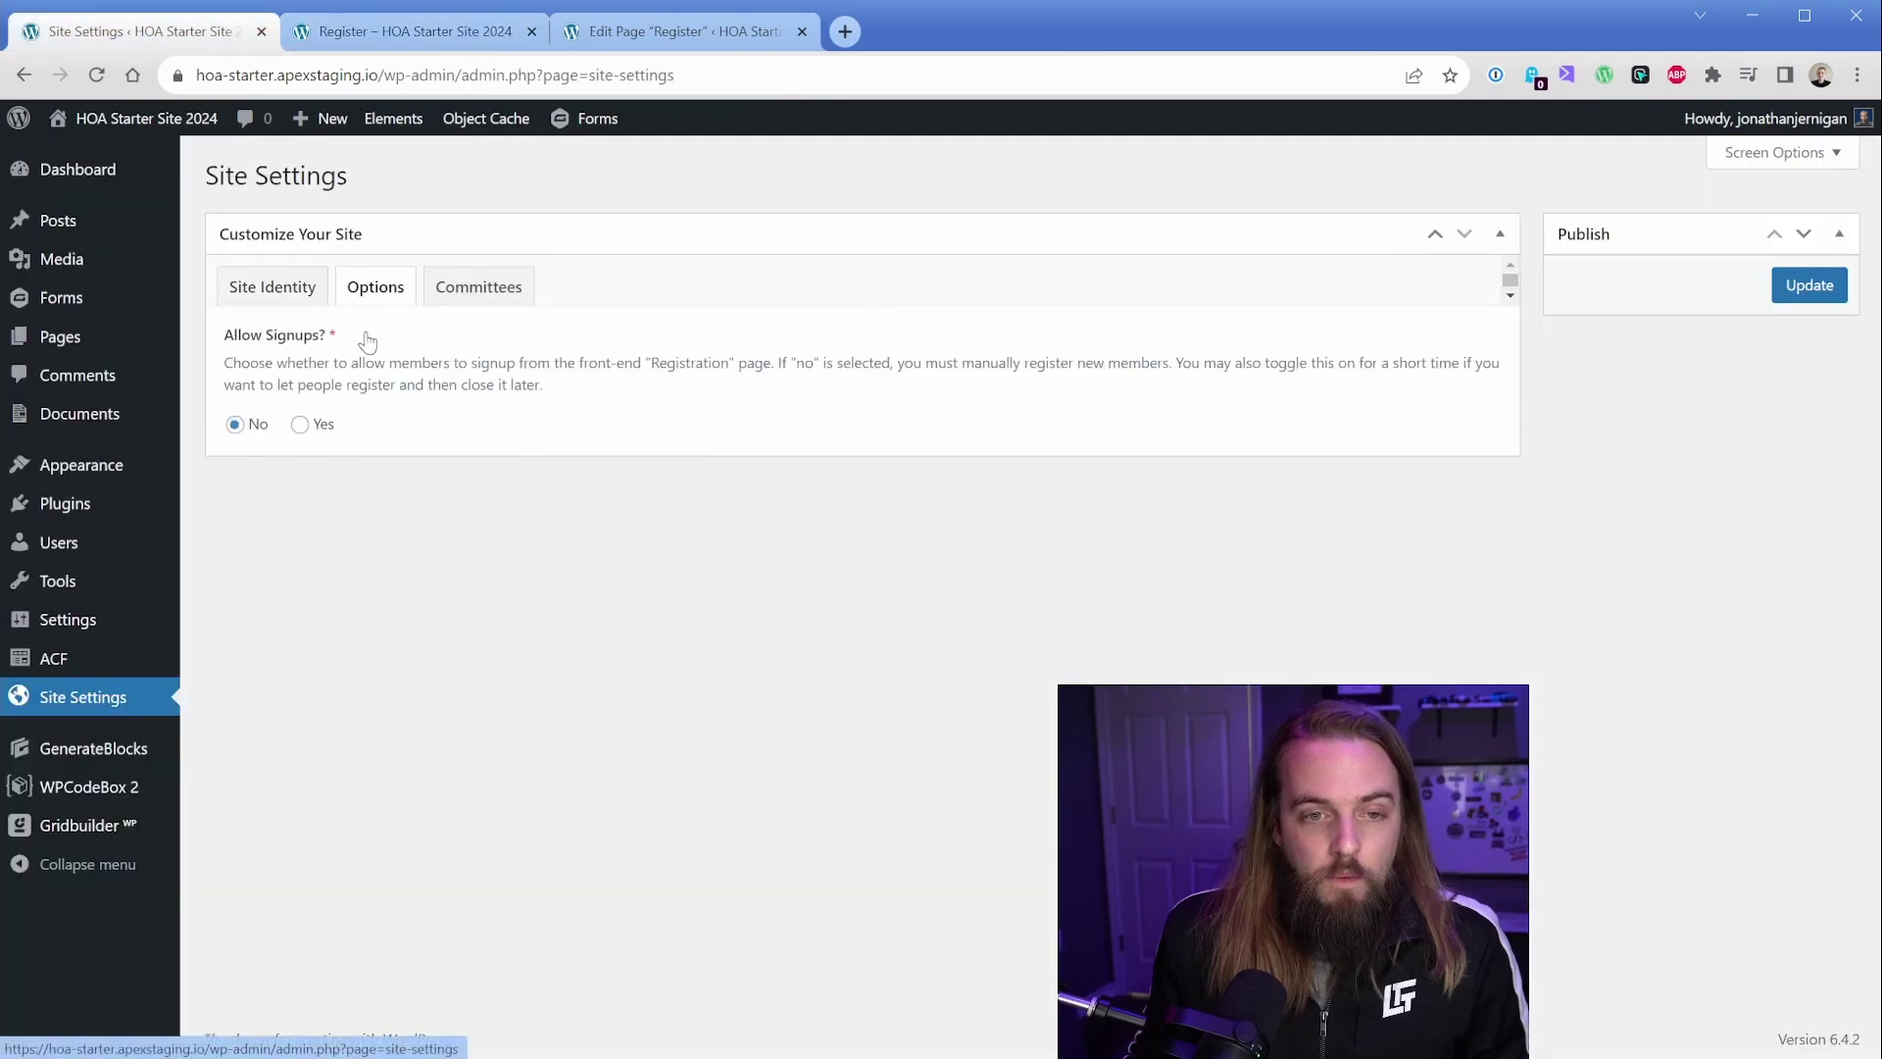
click(300, 423)
click(1810, 284)
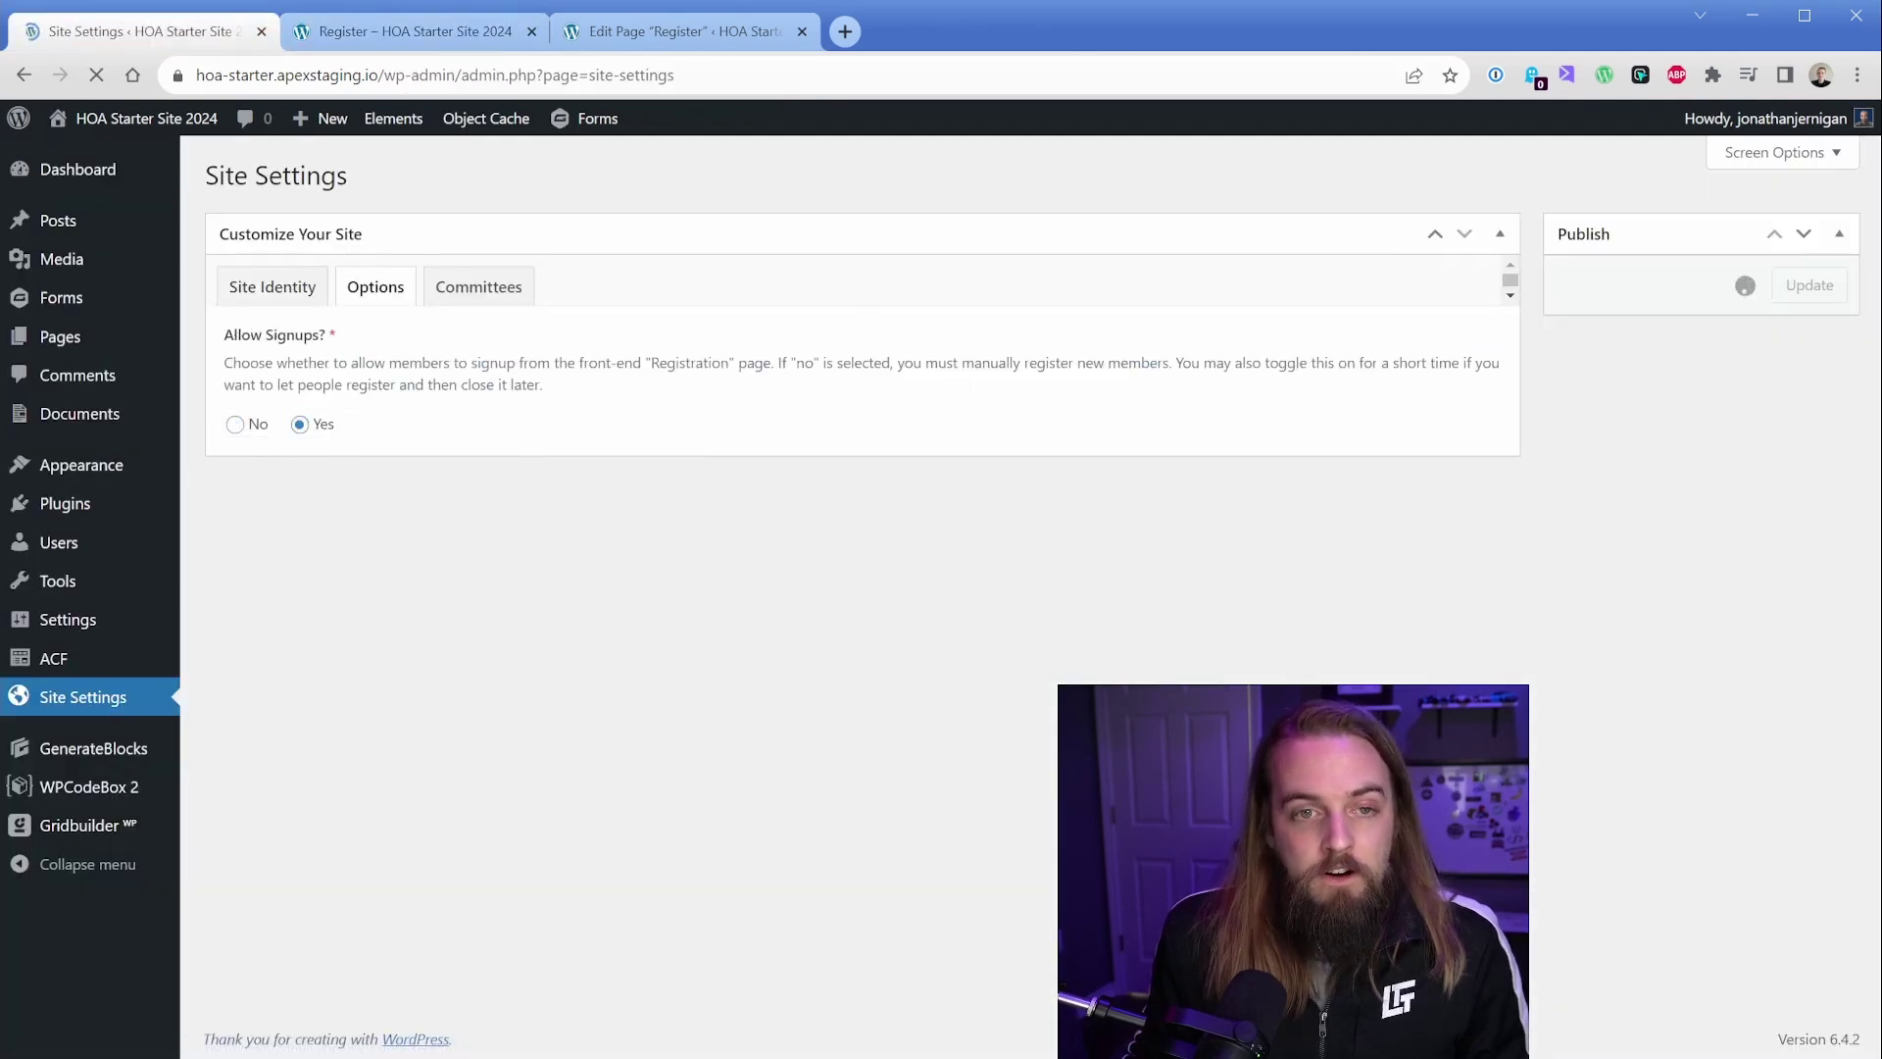
Step: Reload the Register page and highlight the New Member Registration heading now shown
click(415, 31)
click(95, 76)
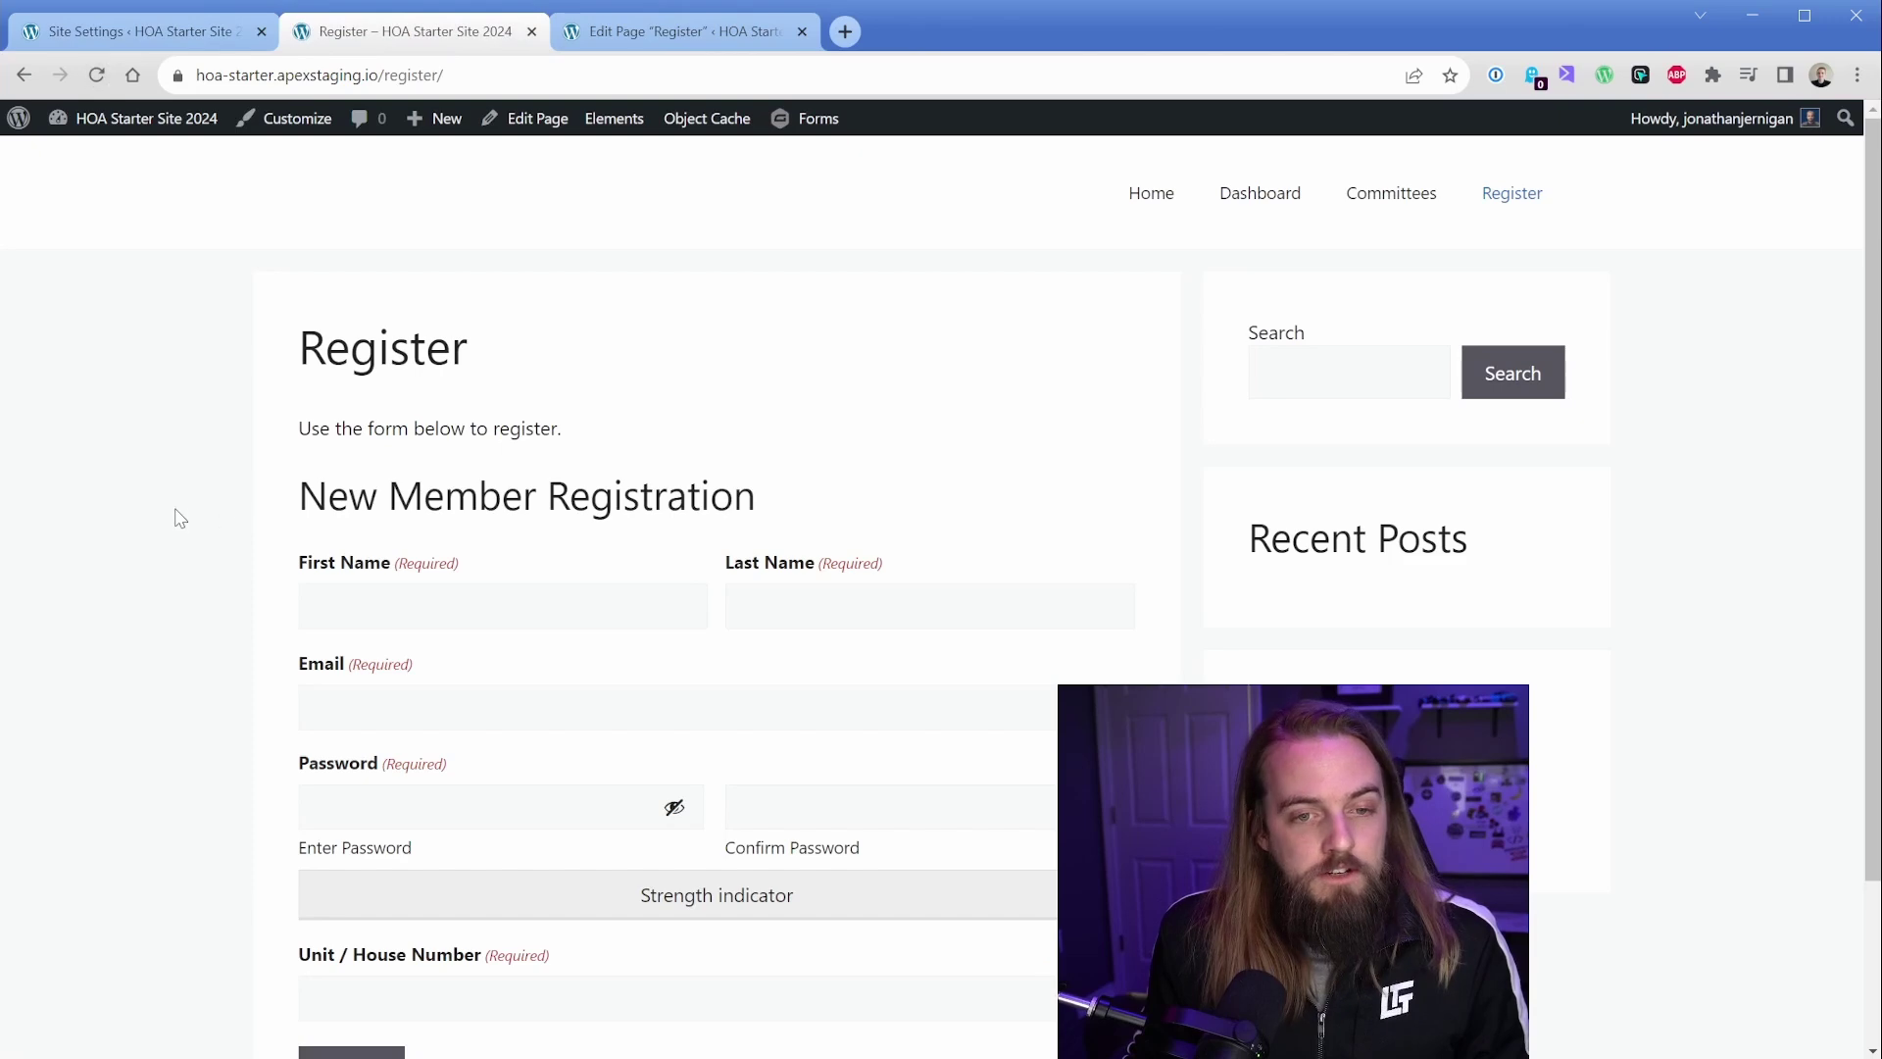
scroll(206, 515, down, 2)
drag(294, 292, 768, 323)
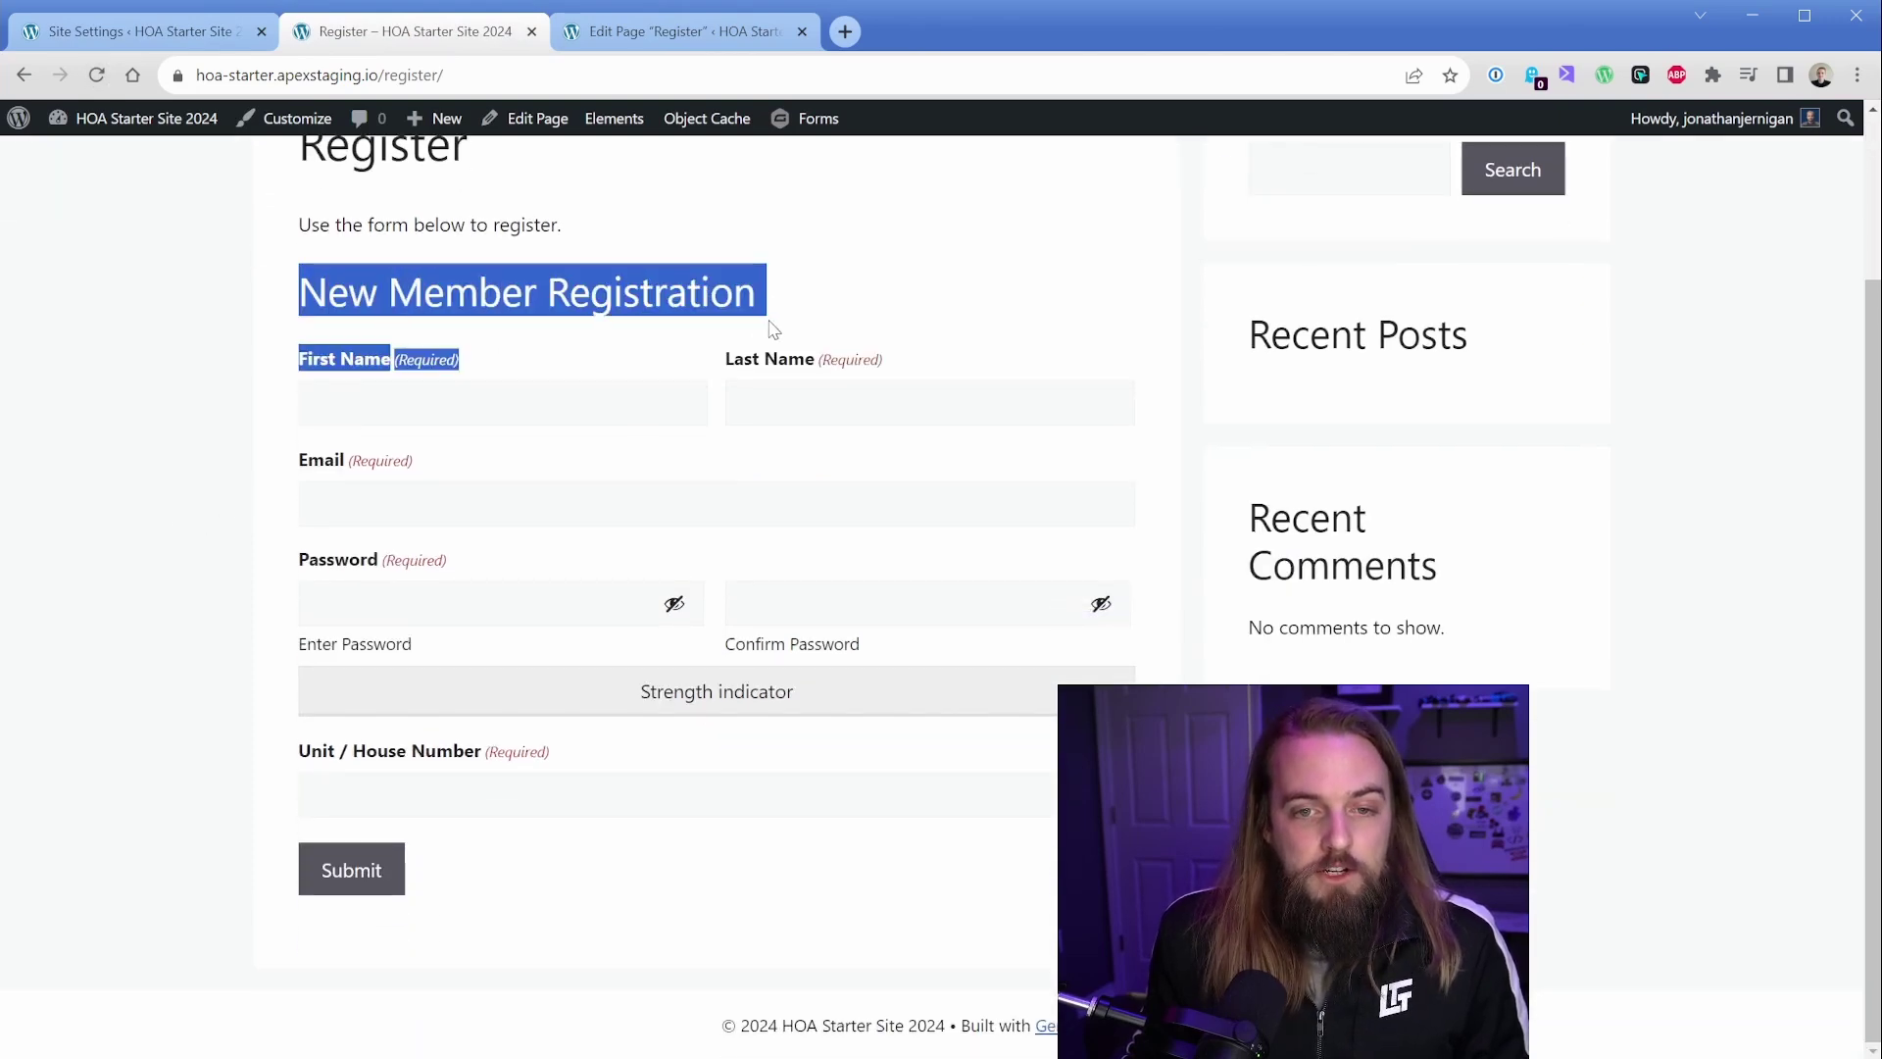
click(779, 284)
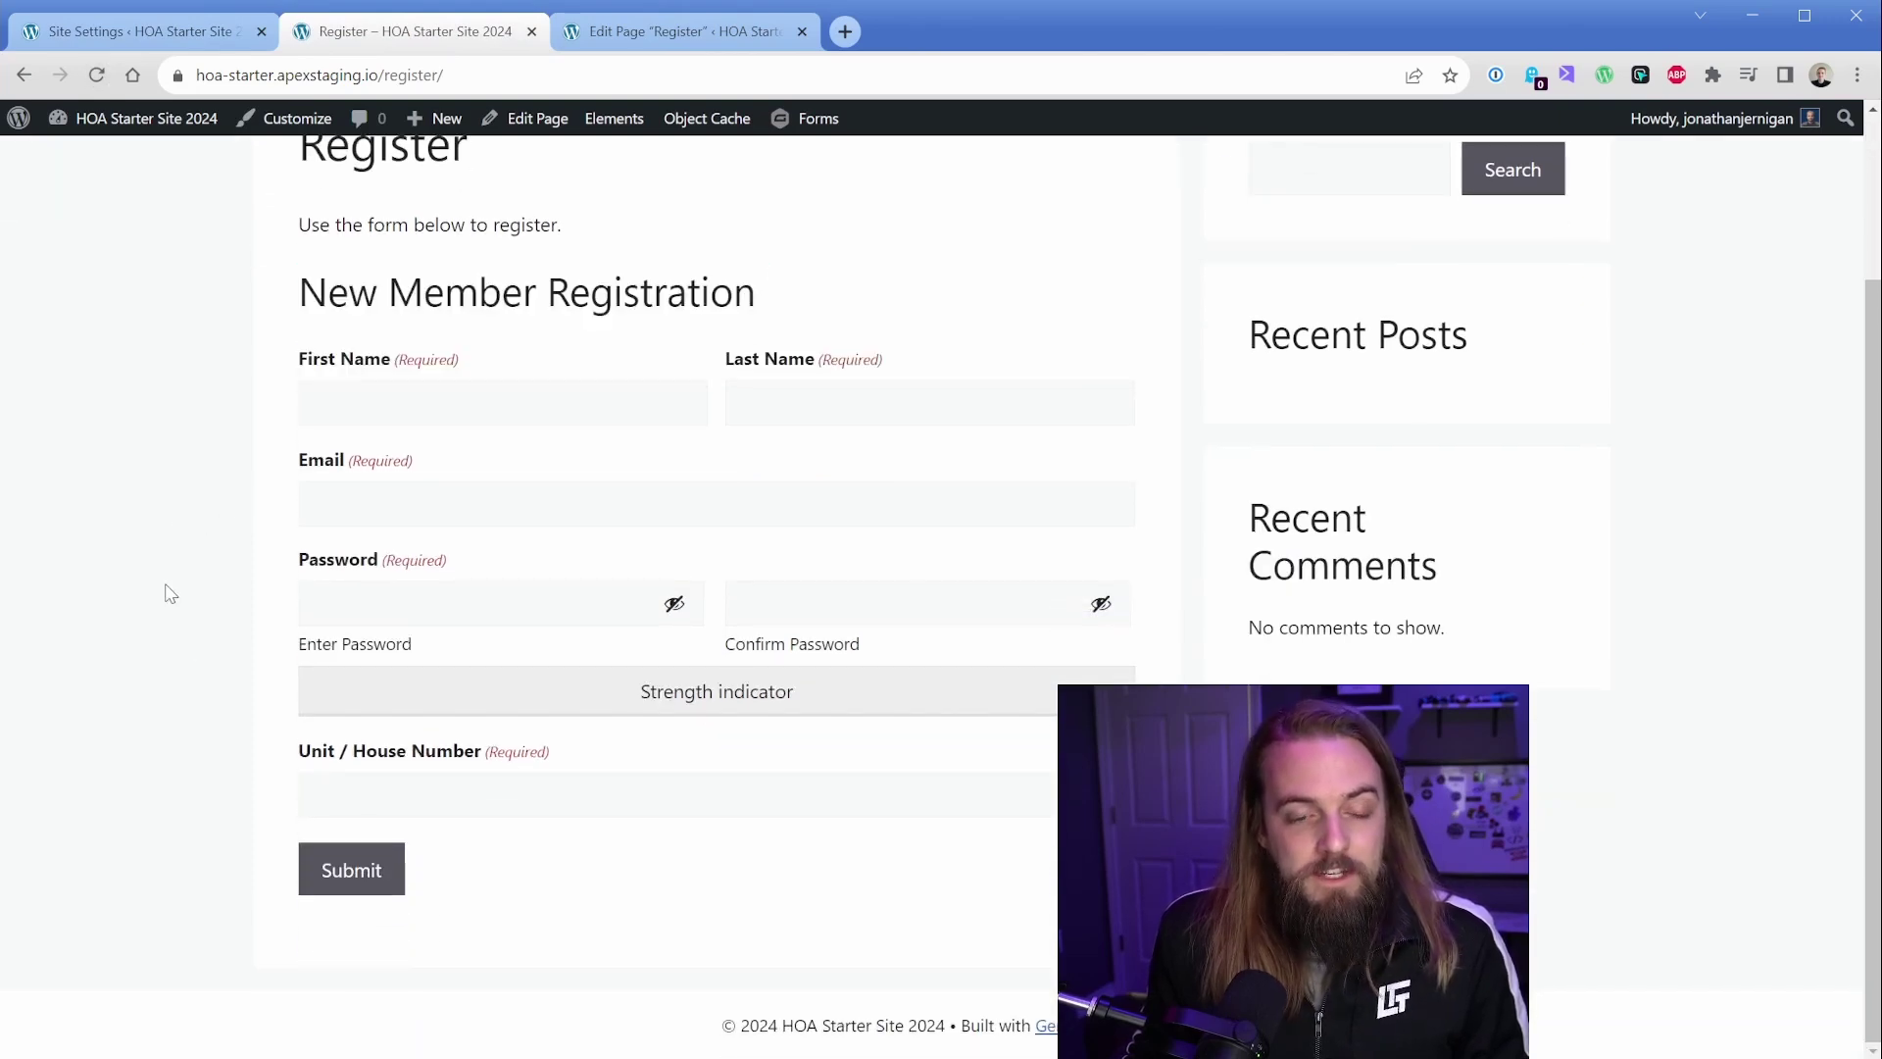